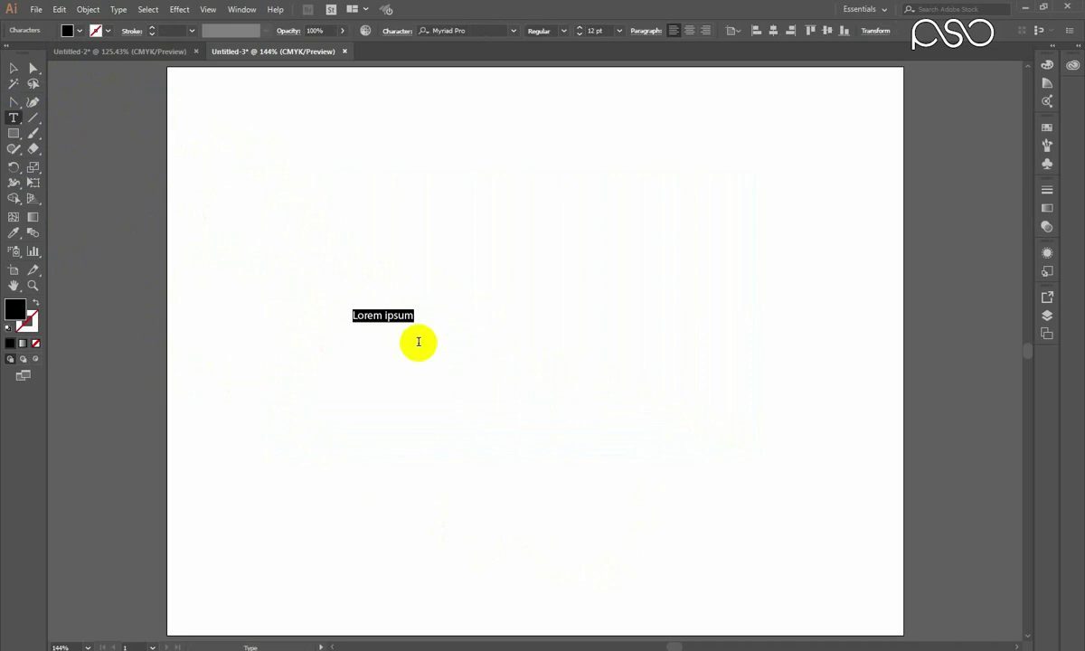
Begin typing 'Pashto services online' over the Lorem ipsum placeholder text.
{"action": "type", "text": "Pashto services online"}
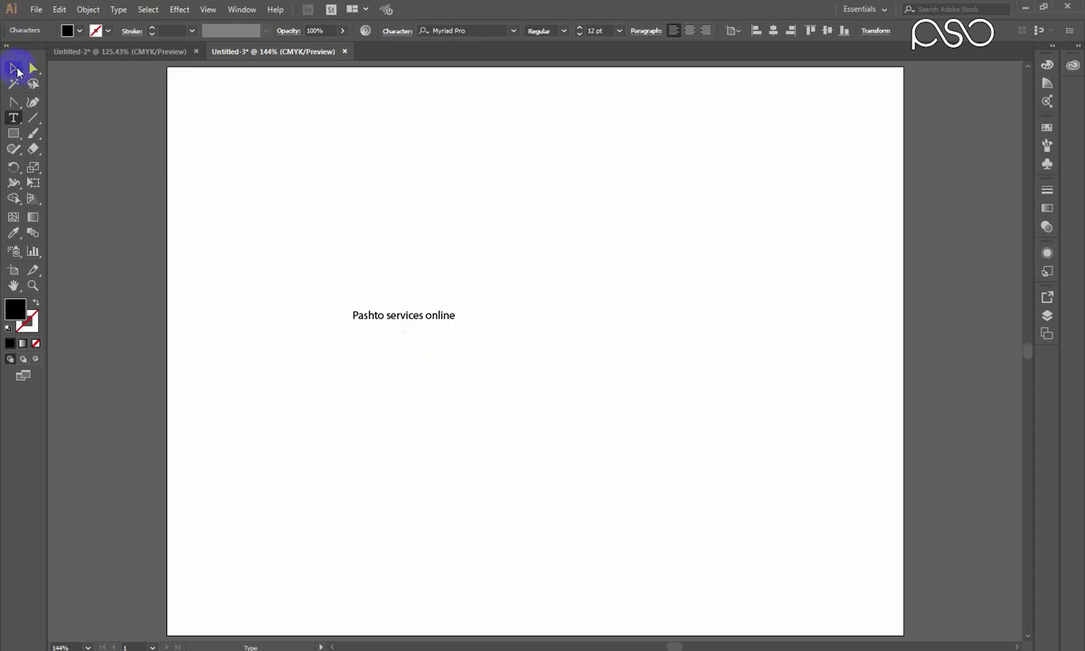
Select the 'Pashto services online' text and scale it up to about 45.69 pt.
{"action": "left_click", "coordinate": [13, 68]}
{"action": "left_click_drag", "start_coordinate": [454, 321], "coordinate": [743, 466]}
{"action": "left_click_drag", "start_coordinate": [593, 315], "coordinate": [557, 327]}
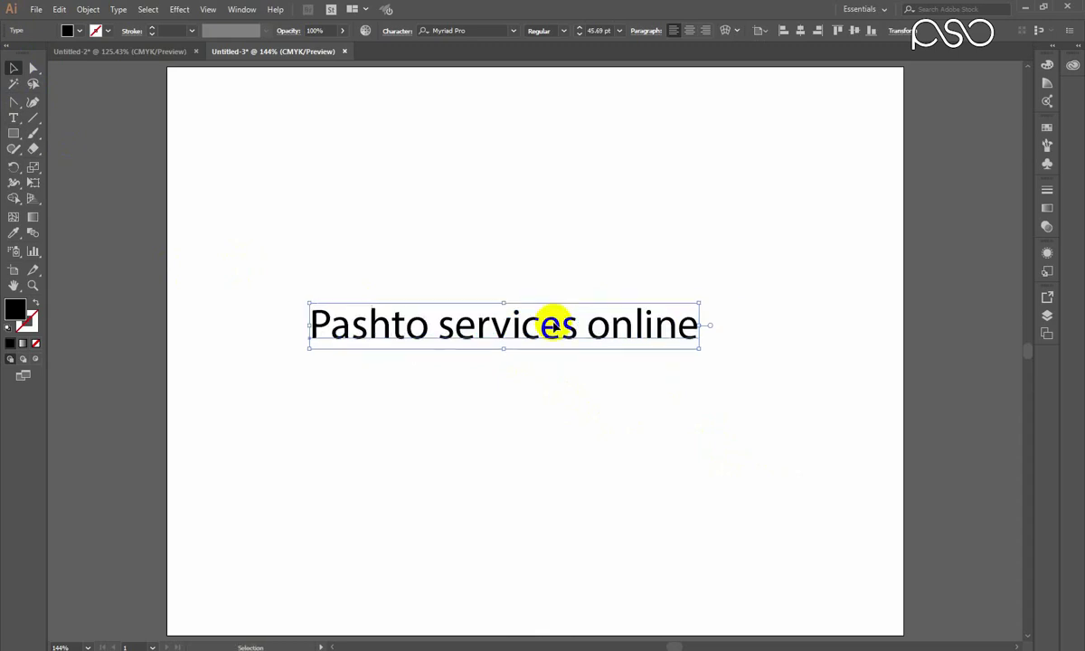
Set the text's font to Arial Black and nudge it slightly up and left.
{"action": "left_click", "coordinate": [464, 30]}
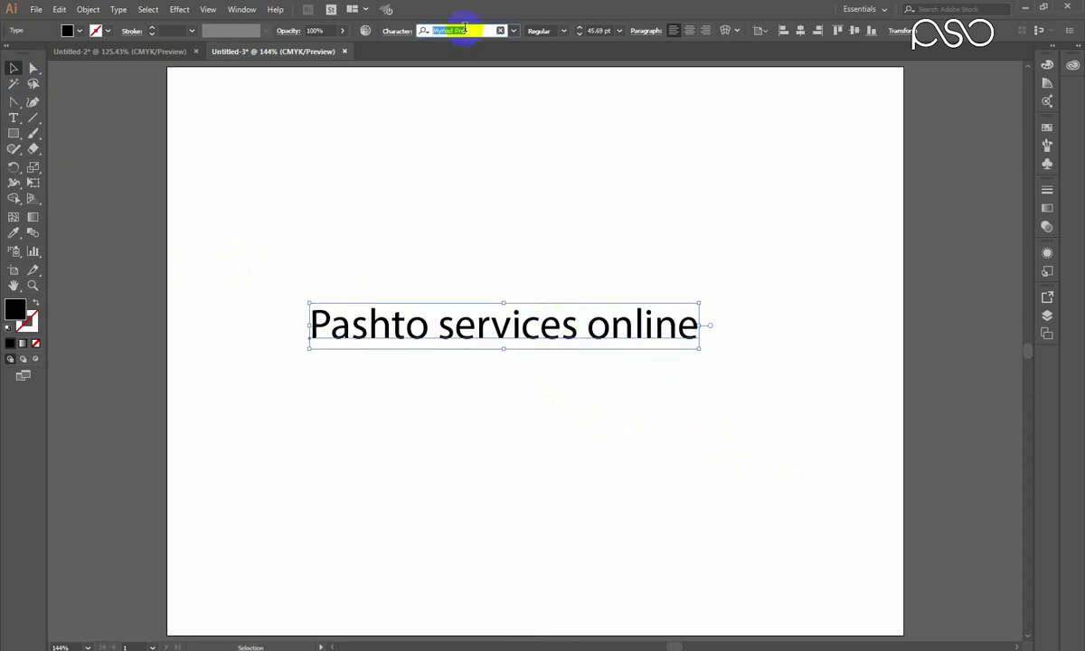
{"action": "type", "text": "ar"}
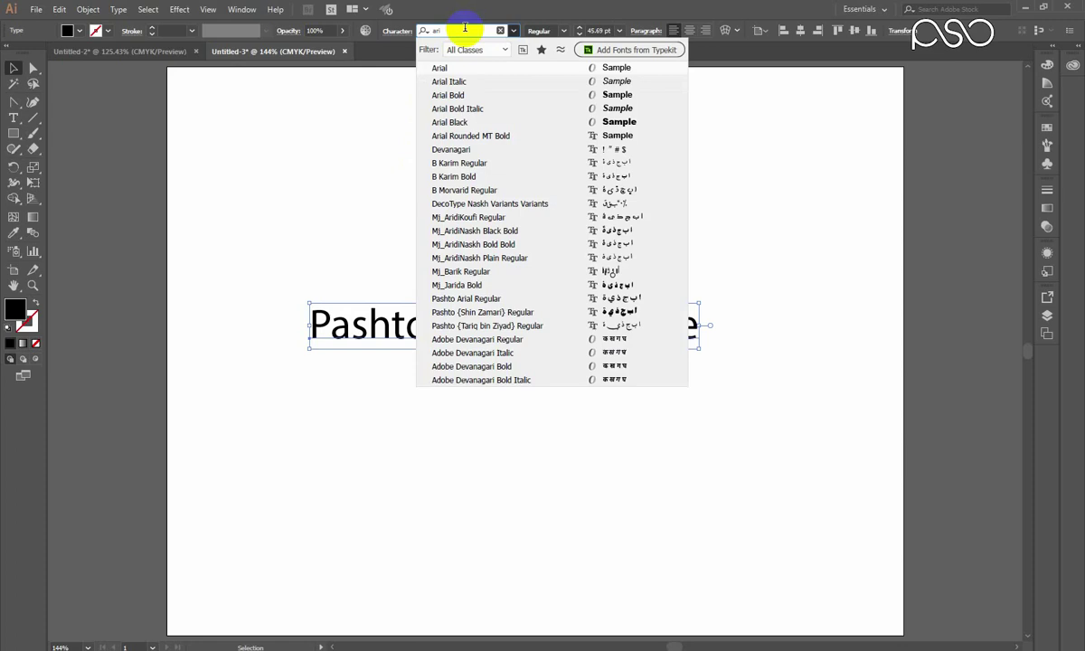
{"action": "type", "text": "i"}
{"action": "key", "text": "Down"}
{"action": "key", "text": "Down"}
{"action": "key", "text": "Down"}
{"action": "key", "text": "Down"}
{"action": "key", "text": "Return"}
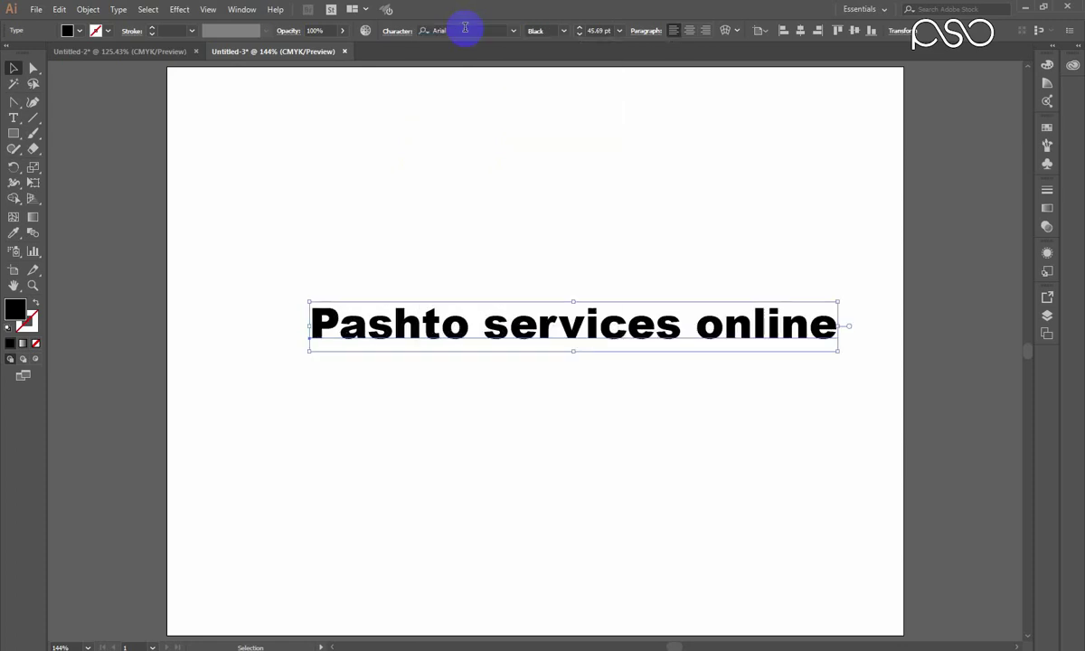
{"action": "left_click_drag", "start_coordinate": [567, 372], "coordinate": [550, 361]}
{"action": "left_click", "coordinate": [86, 9]}
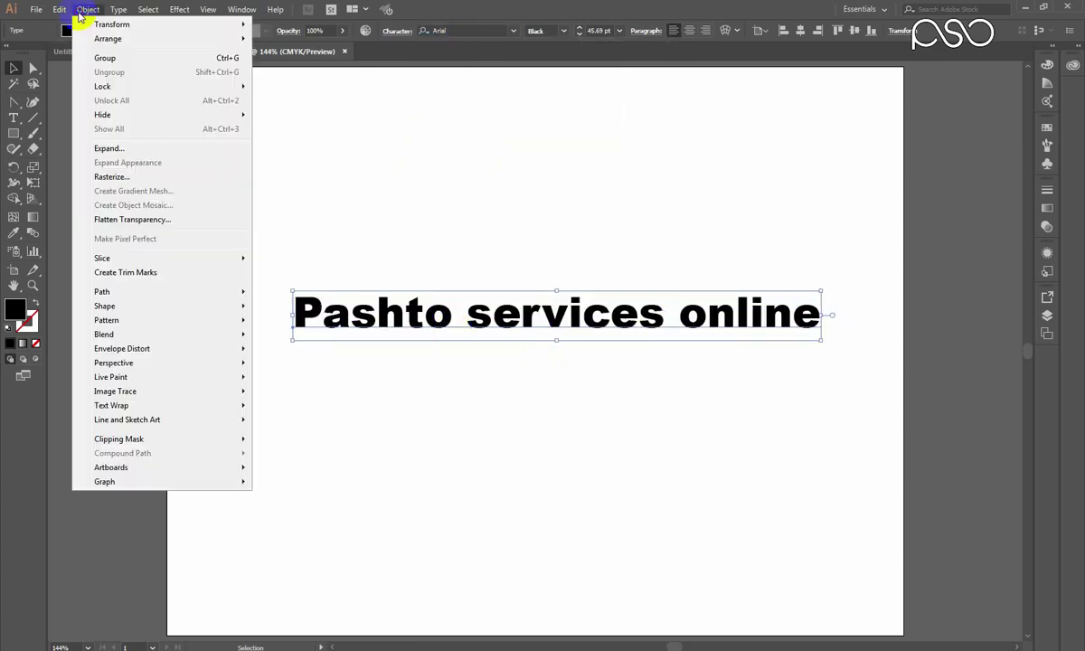
Start an Envelope Distort Make with Warp on the text, keeping the Arc style.
{"action": "mouse_move", "coordinate": [141, 351]}
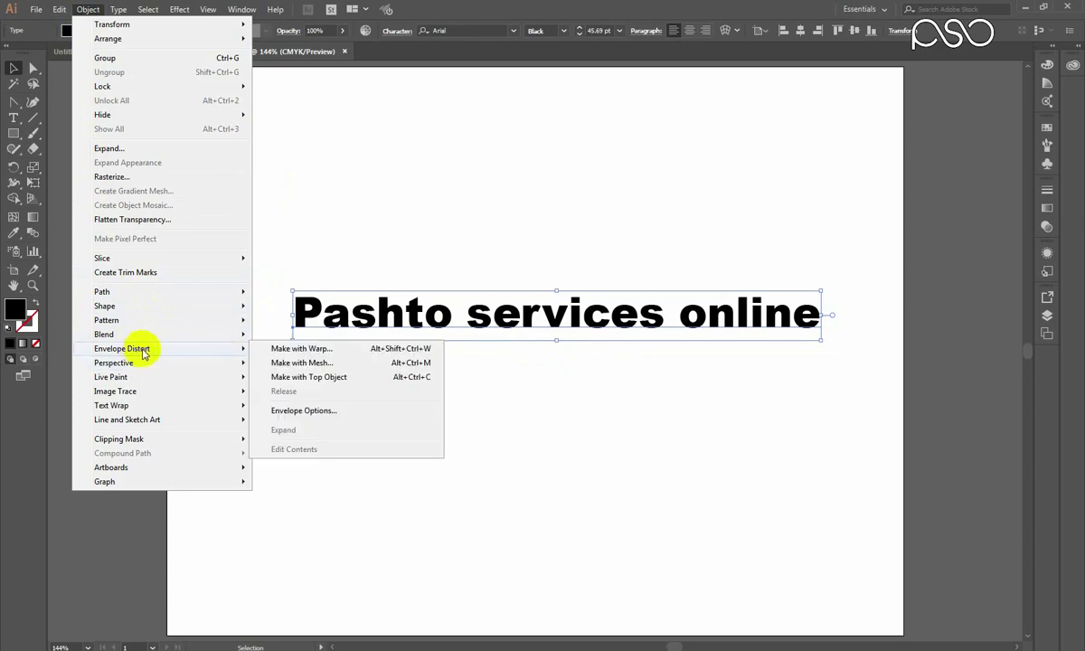
{"action": "mouse_move", "coordinate": [194, 351]}
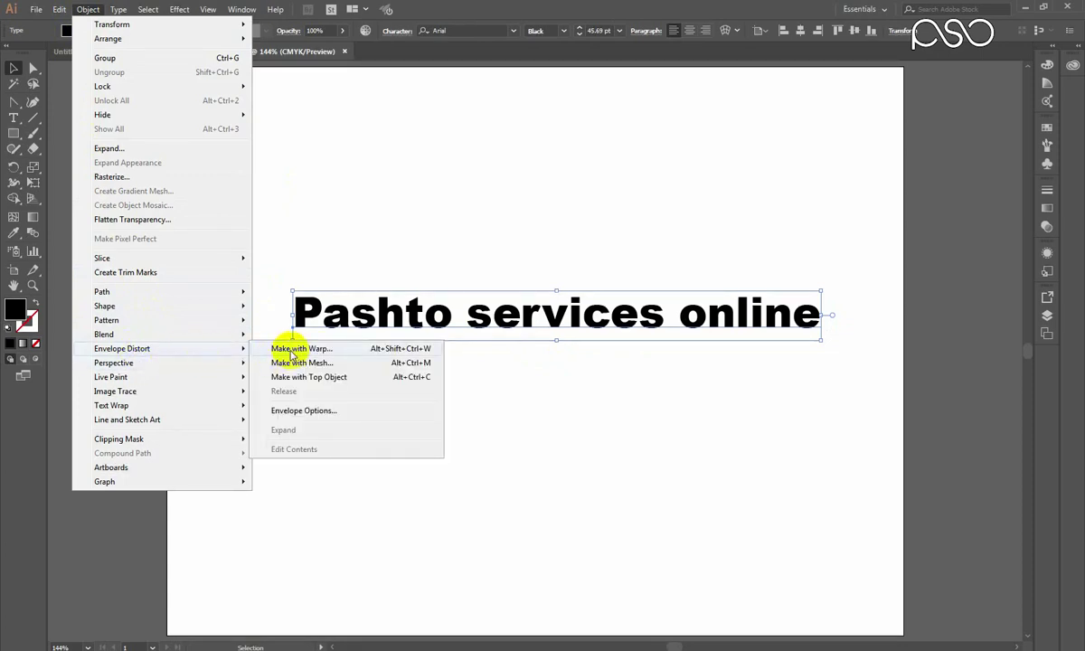
{"action": "left_click", "coordinate": [298, 351]}
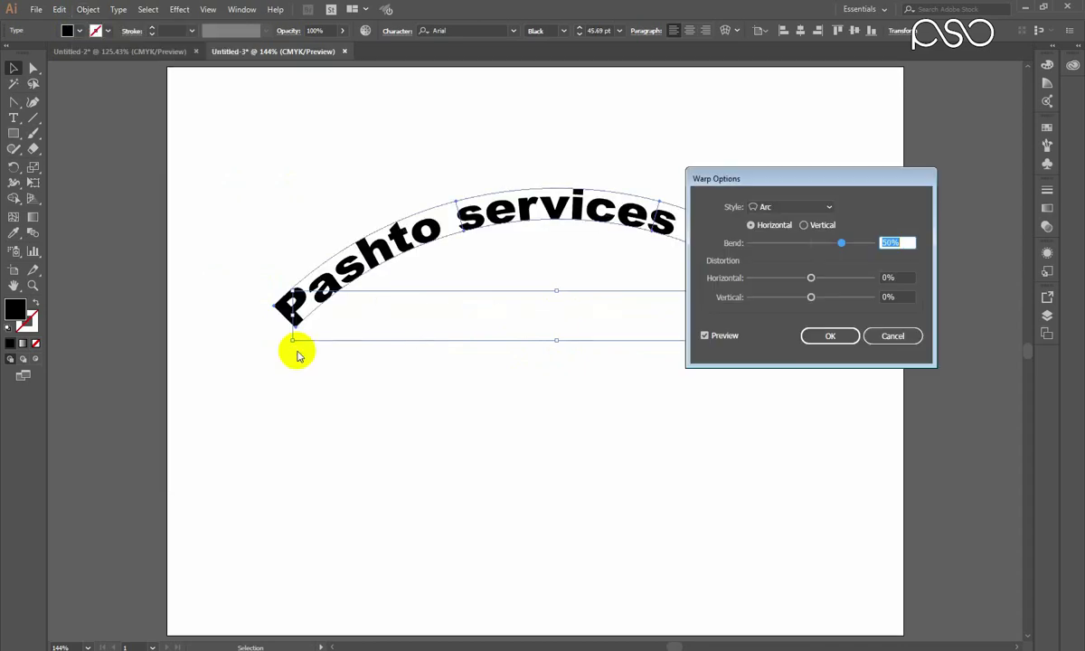
{"action": "left_click_drag", "start_coordinate": [857, 175], "coordinate": [891, 350]}
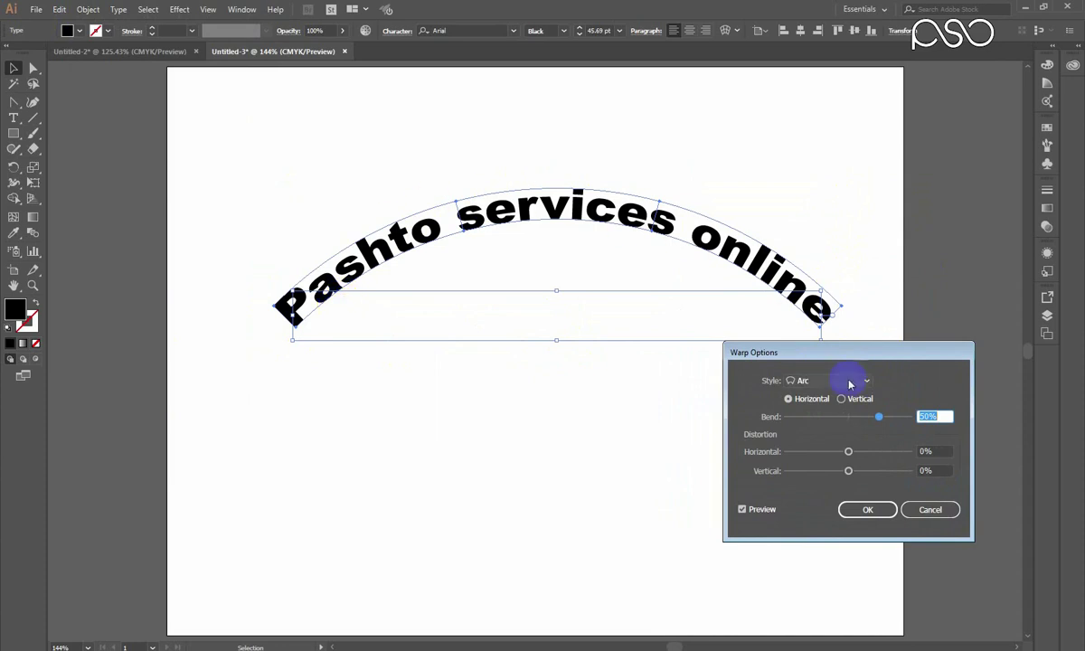
{"action": "left_click", "coordinate": [821, 383]}
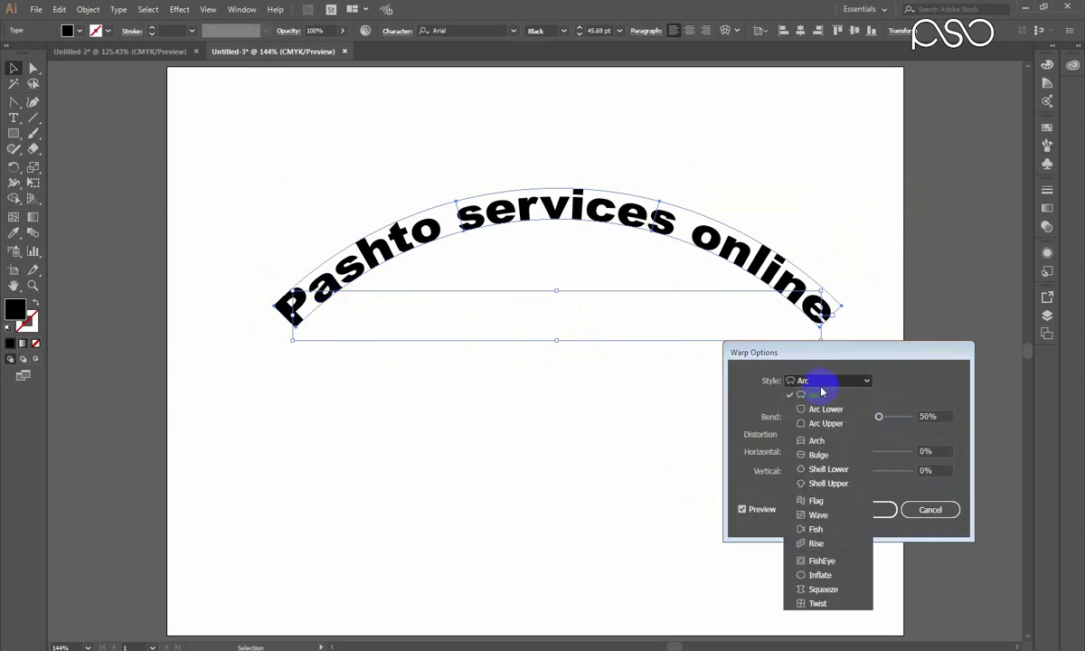
{"action": "left_click", "coordinate": [821, 389]}
Preview the arc as Vertical, then return it to Horizontal and adjust the bend.
{"action": "left_click_drag", "start_coordinate": [865, 352], "coordinate": [870, 309]}
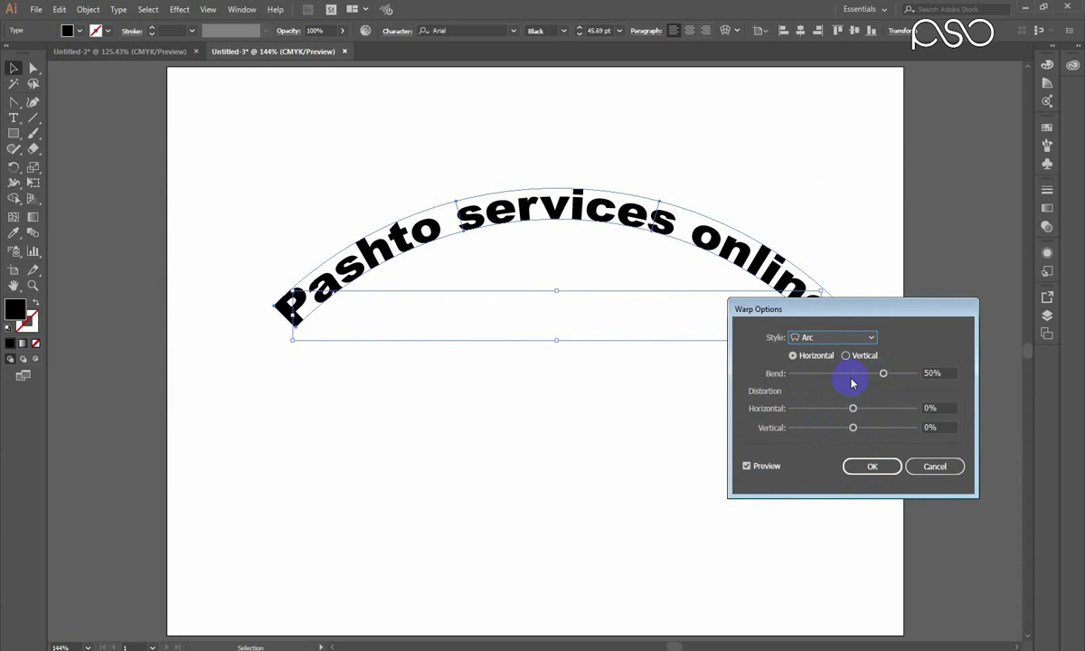
{"action": "left_click_drag", "start_coordinate": [814, 309], "coordinate": [821, 242]}
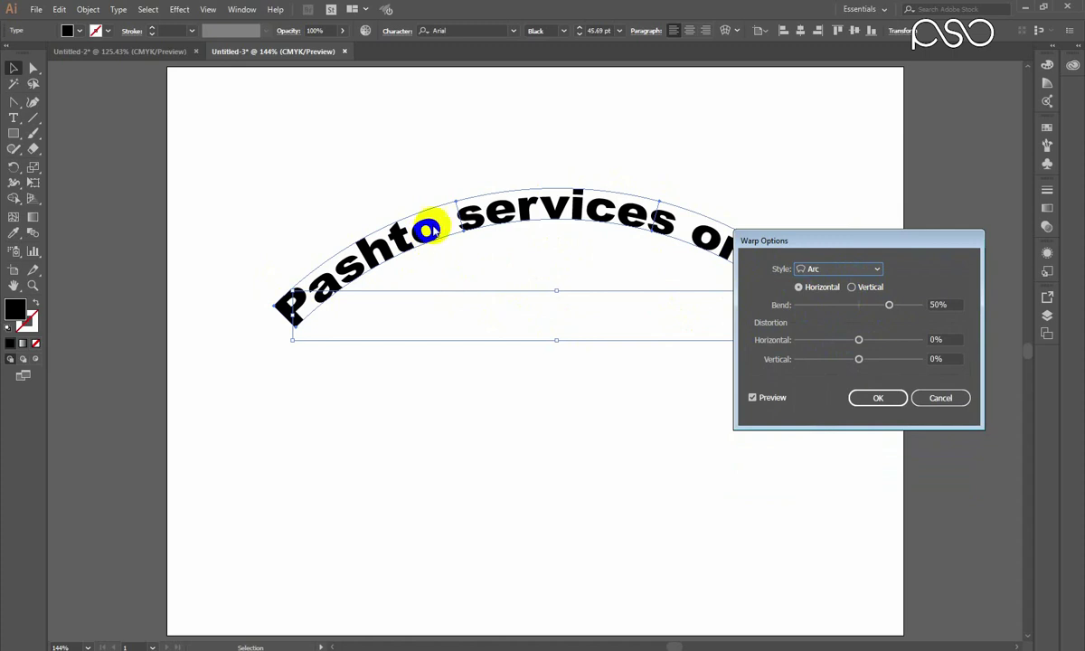
{"action": "left_click", "coordinate": [853, 288]}
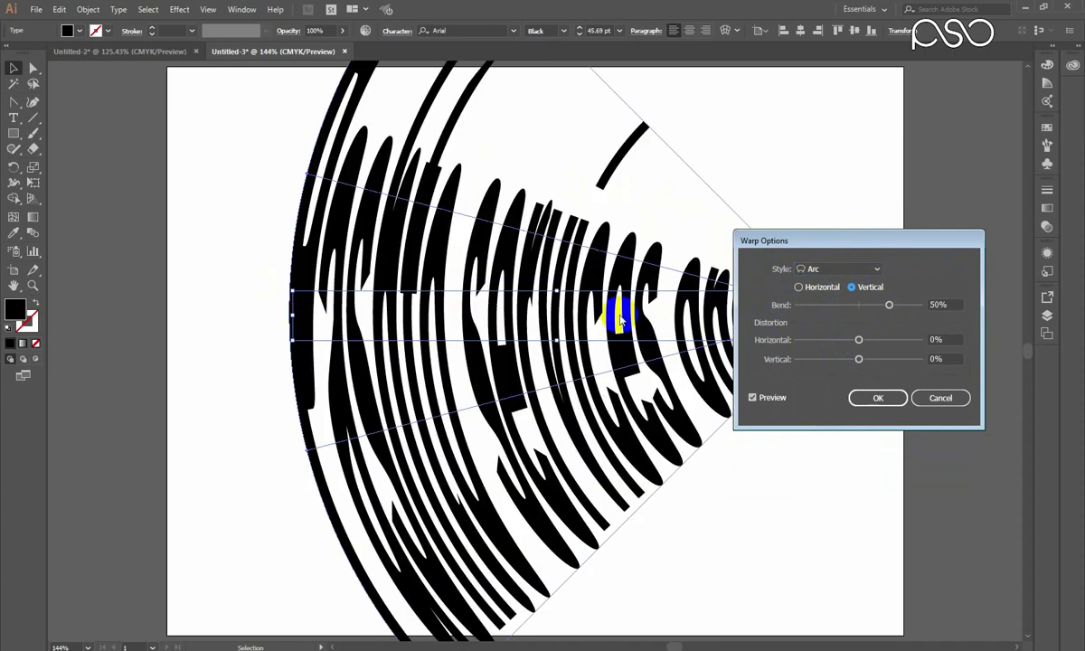
{"action": "left_click", "coordinate": [800, 288]}
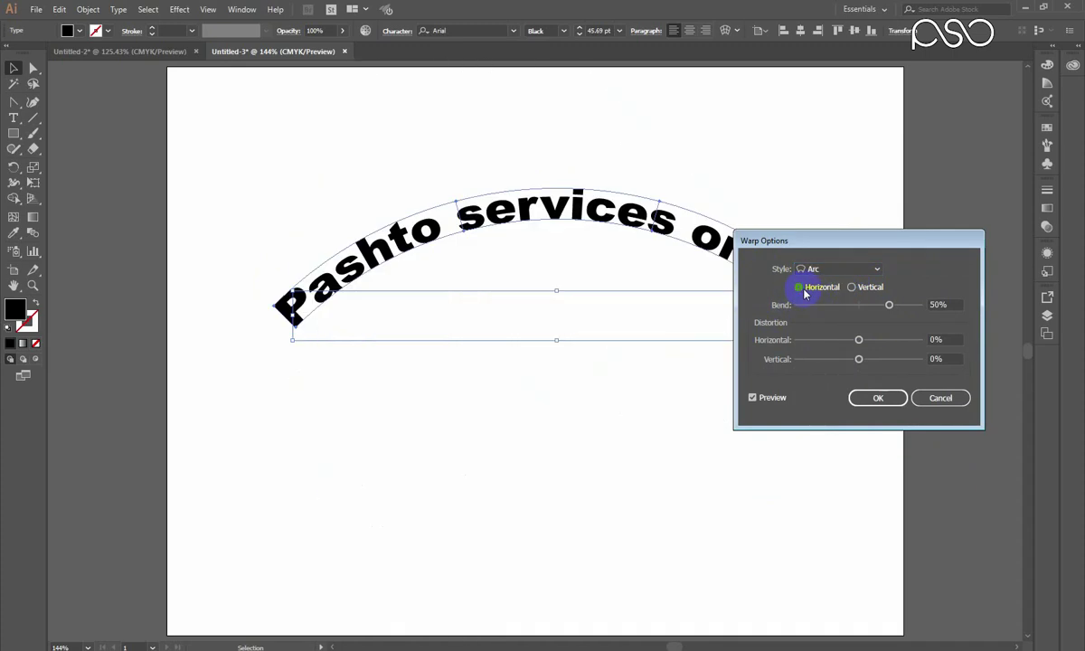
{"action": "left_click_drag", "start_coordinate": [895, 312], "coordinate": [815, 443]}
{"action": "left_click", "coordinate": [825, 439]}
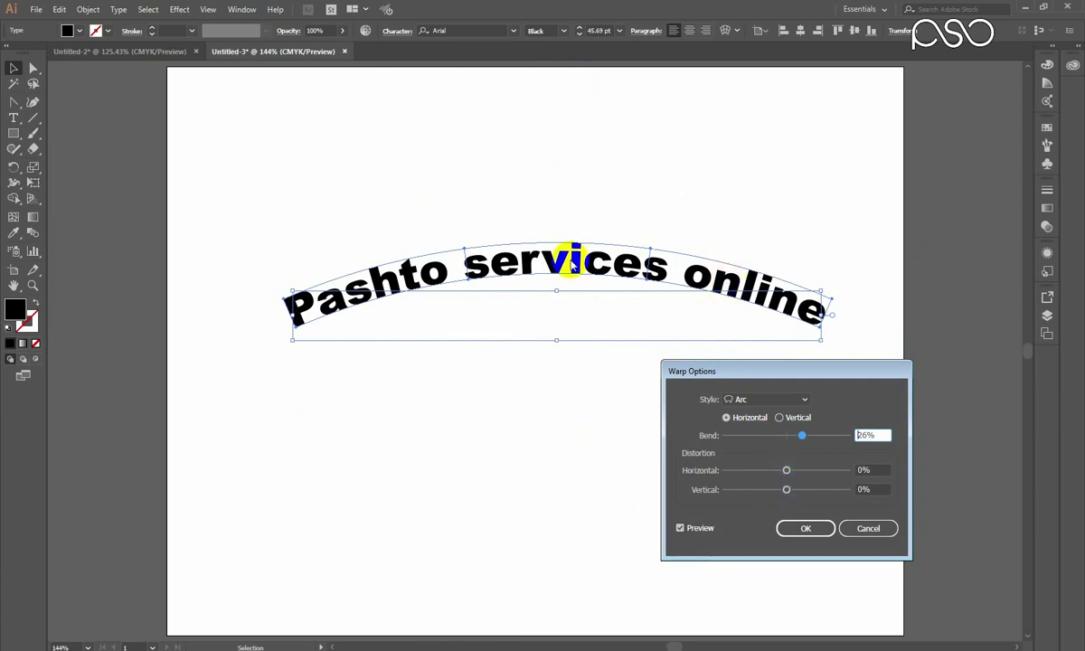
Try horizontal and vertical distortion on the arc, then reset horizontal distortion to zero.
{"action": "left_click", "coordinate": [807, 472]}
{"action": "left_click_drag", "start_coordinate": [818, 473], "coordinate": [837, 472]}
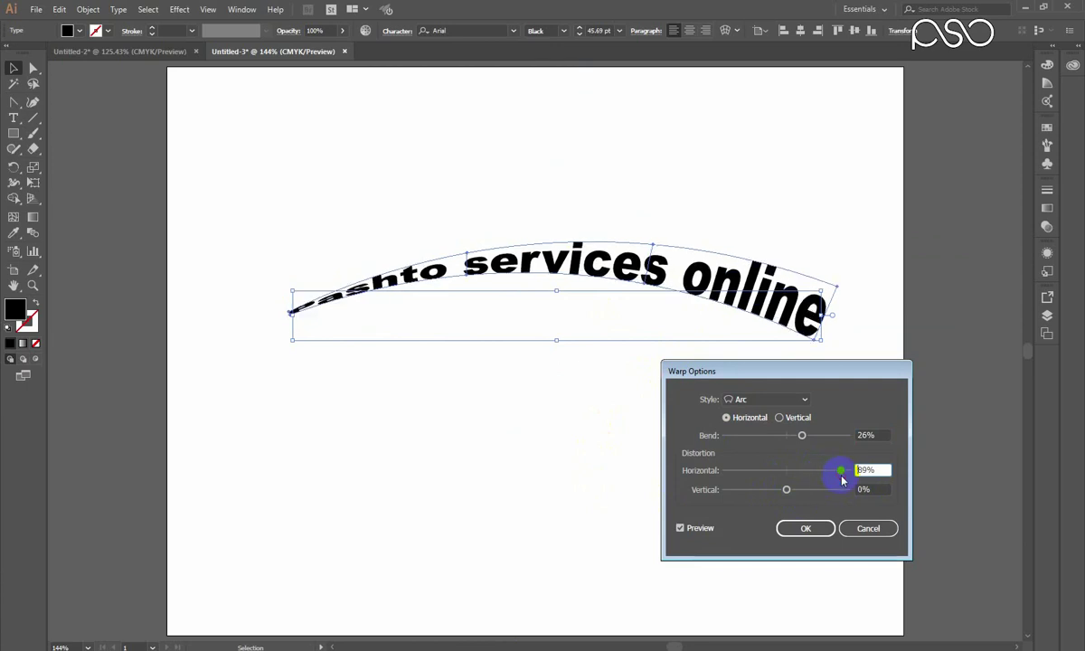
{"action": "mouse_move", "coordinate": [786, 490]}
{"action": "left_mouse_down"}
{"action": "mouse_move", "coordinate": [827, 492]}
{"action": "mouse_move", "coordinate": [784, 496]}
{"action": "mouse_move", "coordinate": [784, 478]}
{"action": "left_mouse_up"}
{"action": "left_click", "coordinate": [789, 471]}
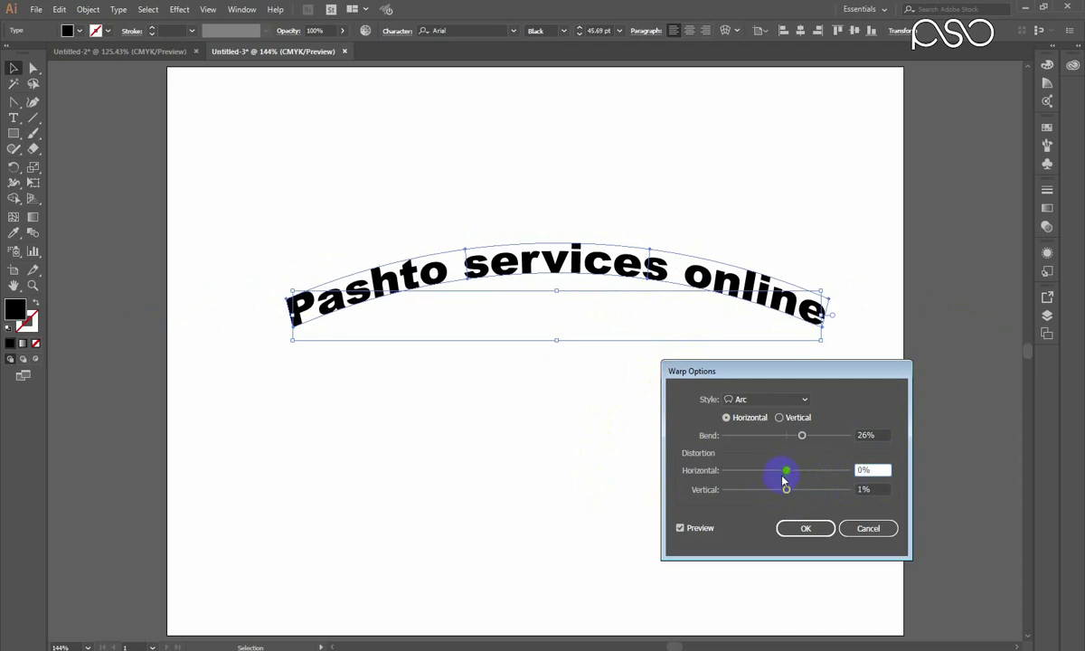
Try the Arc Lower and Twist styles, reselect Arc, then cancel the warp.
{"action": "left_click", "coordinate": [764, 398]}
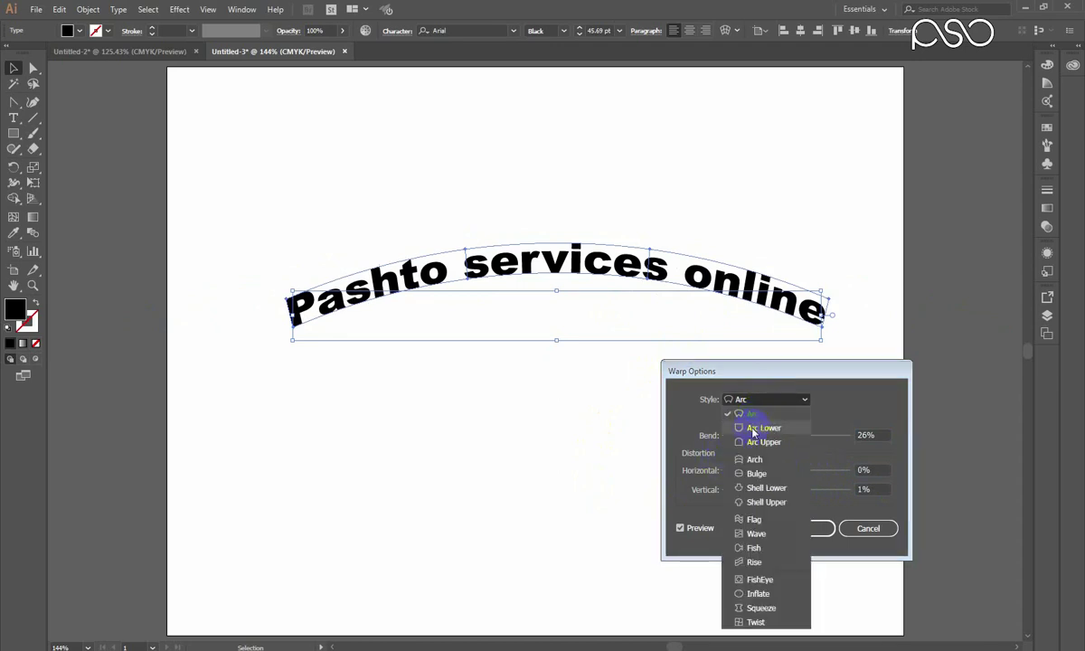
{"action": "left_click", "coordinate": [752, 422]}
{"action": "left_click_drag", "start_coordinate": [749, 375], "coordinate": [819, 274]}
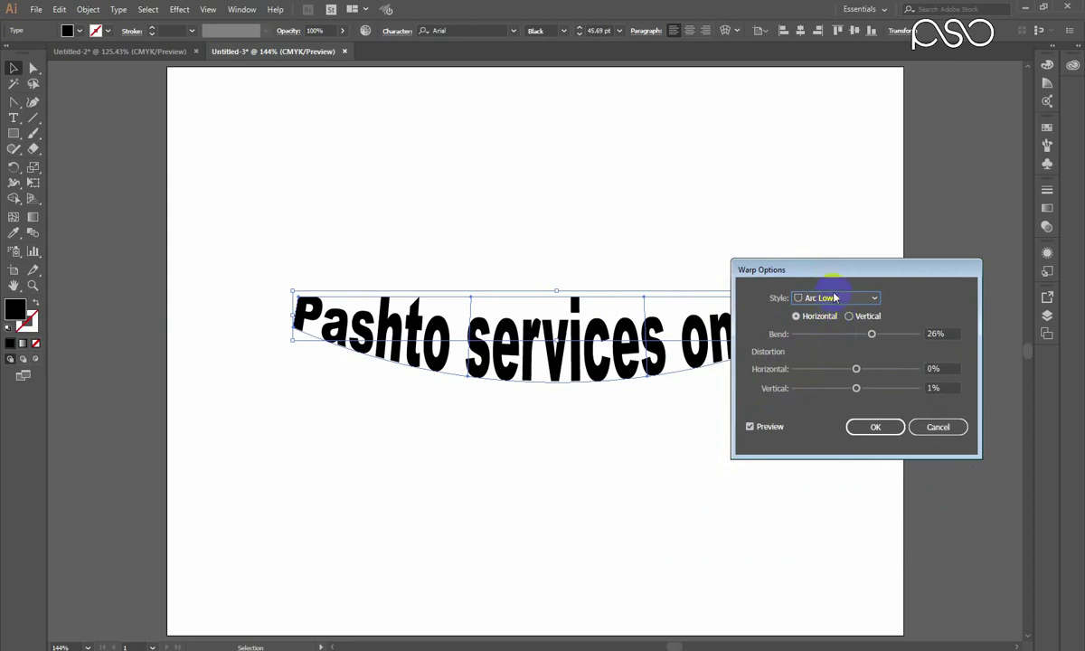
{"action": "left_click", "coordinate": [835, 298]}
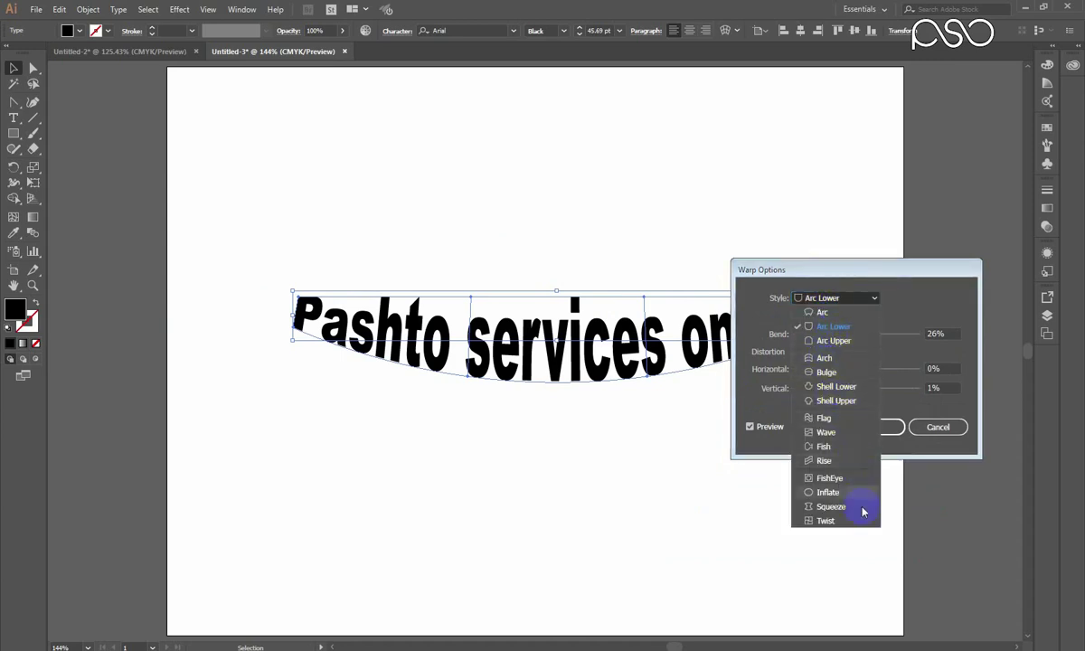
{"action": "left_click", "coordinate": [824, 520]}
{"action": "left_click_drag", "start_coordinate": [855, 389], "coordinate": [853, 389]}
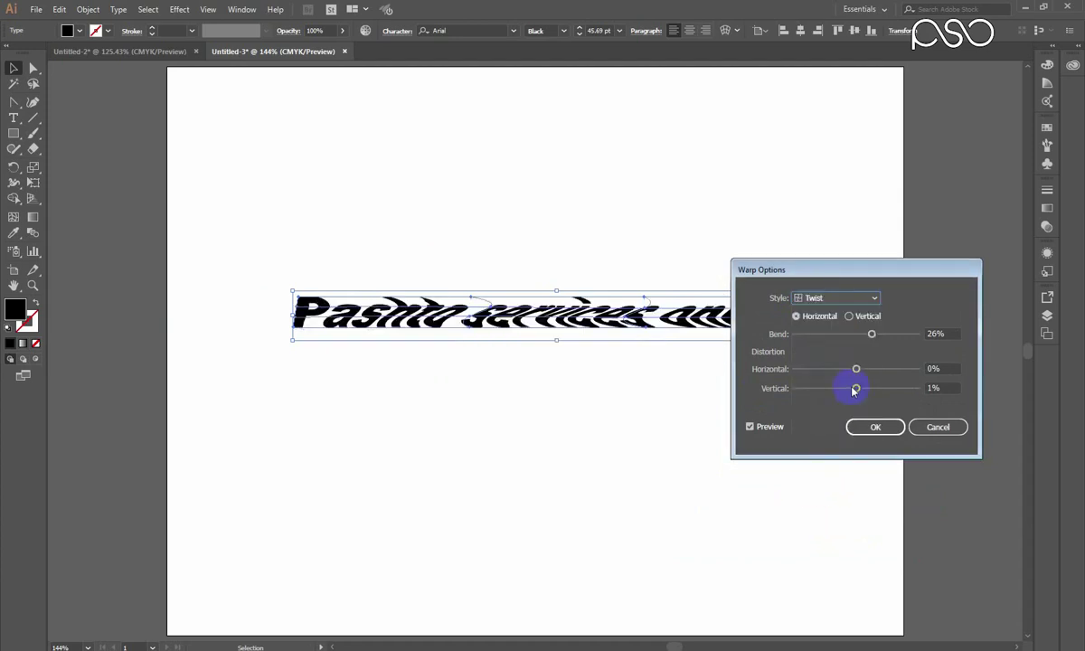
{"action": "left_click", "coordinate": [860, 297]}
{"action": "left_click", "coordinate": [852, 312]}
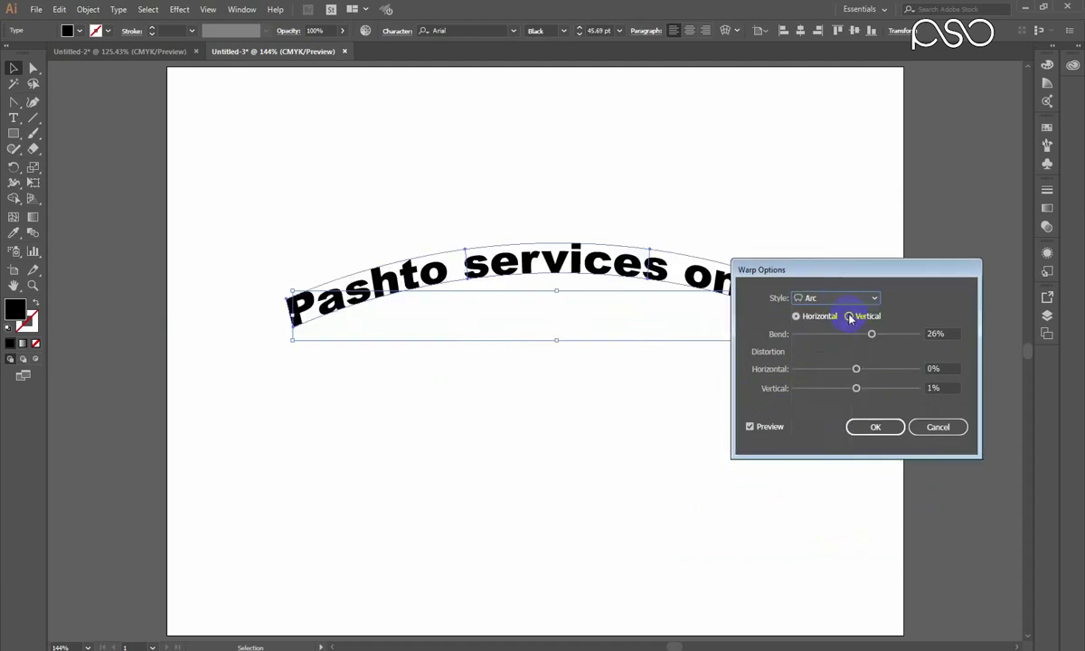
{"action": "left_click", "coordinate": [938, 428]}
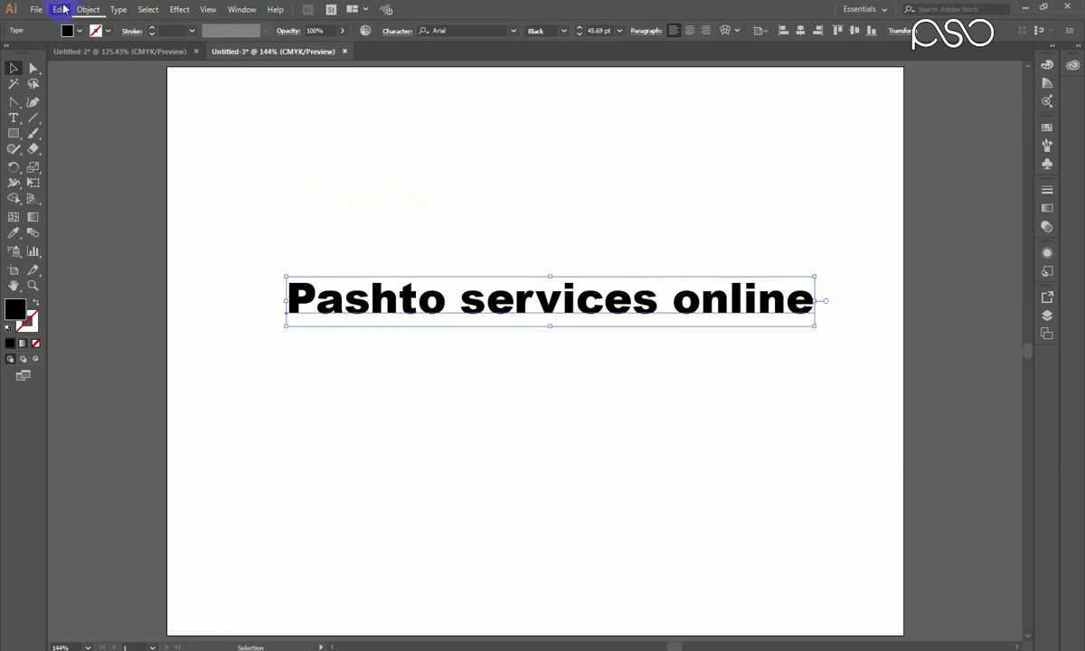
Apply an Arc warp envelope to the text and nudge it slightly left and down.
{"action": "left_click", "coordinate": [88, 9]}
{"action": "mouse_move", "coordinate": [172, 351]}
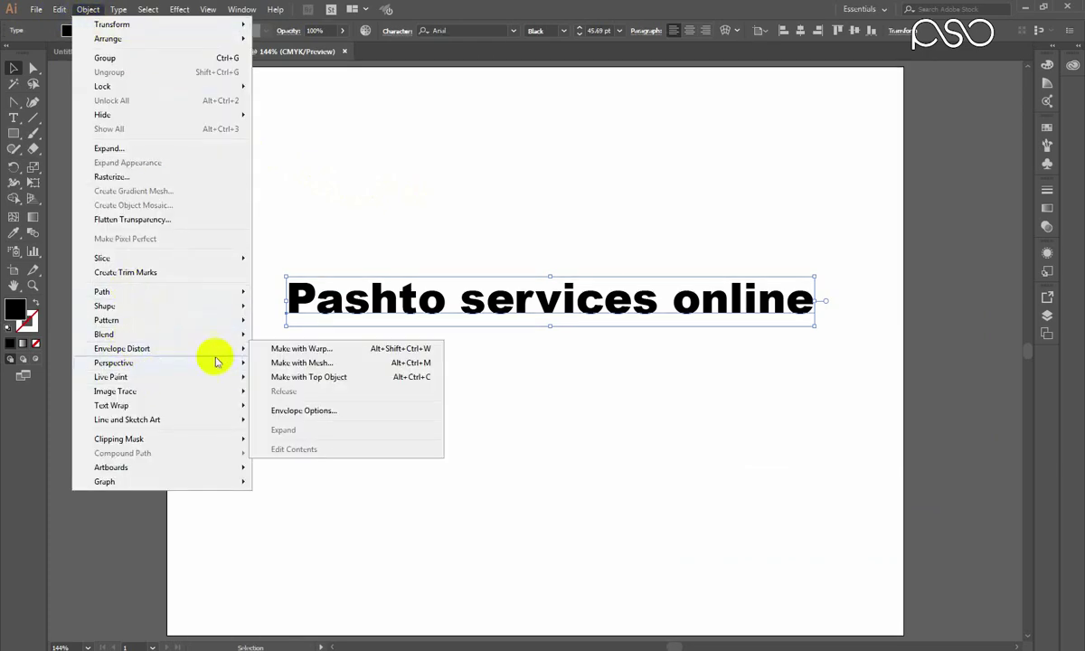
{"action": "left_click", "coordinate": [286, 354]}
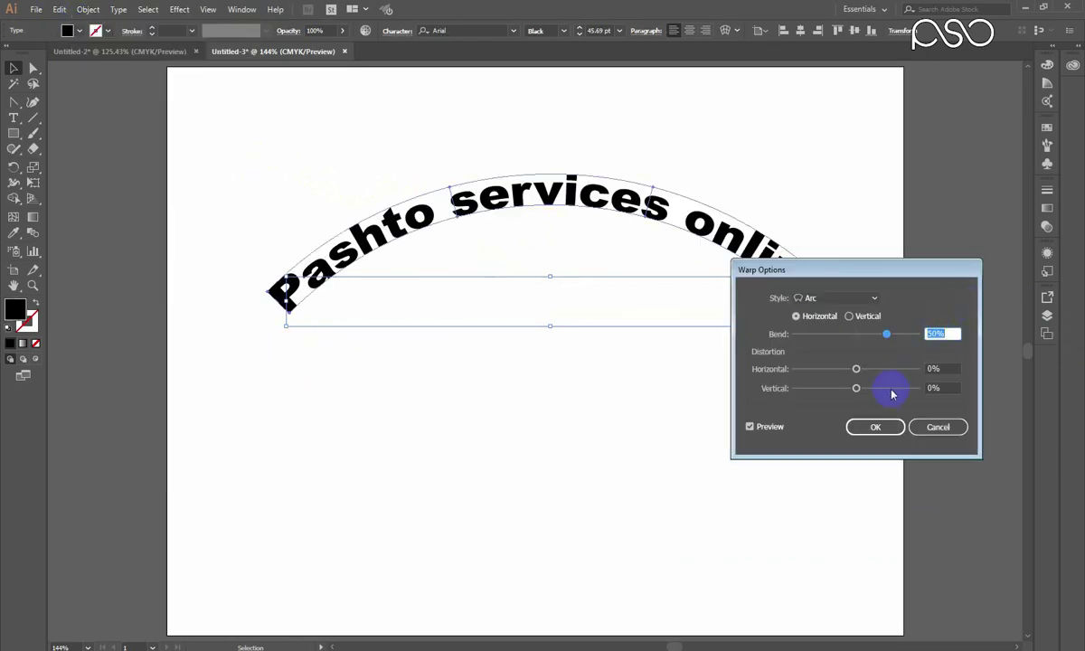
{"action": "left_click", "coordinate": [873, 427]}
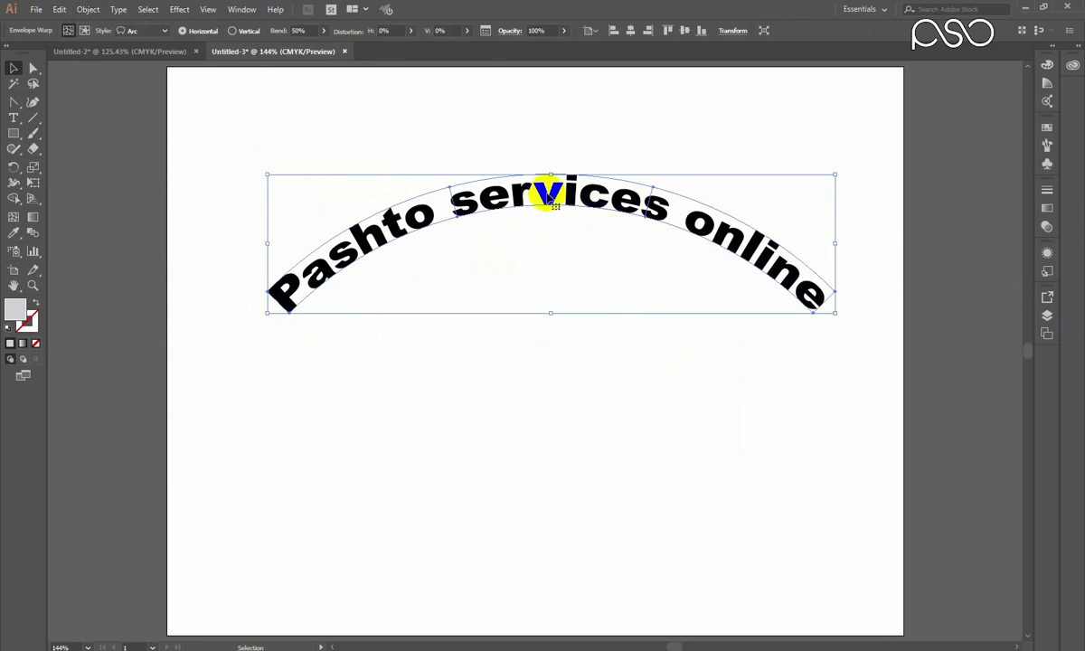
{"action": "left_click_drag", "start_coordinate": [555, 192], "coordinate": [552, 198]}
Change the warp style to Arc Upper with a 50% bend and confirm.
{"action": "left_click", "coordinate": [89, 9]}
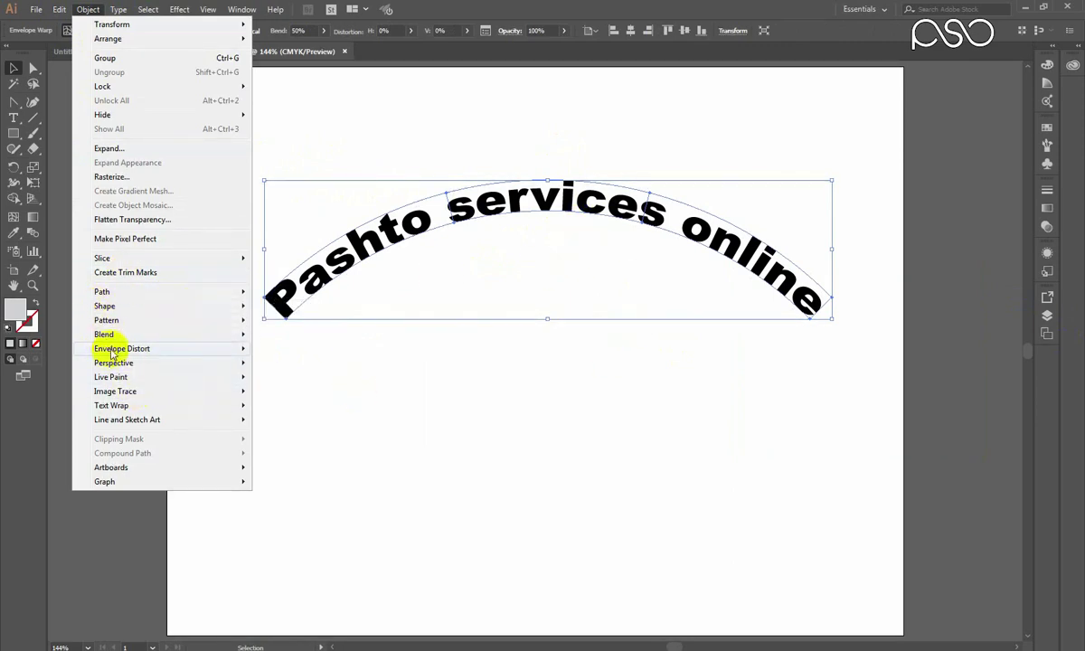
{"action": "mouse_move", "coordinate": [230, 350]}
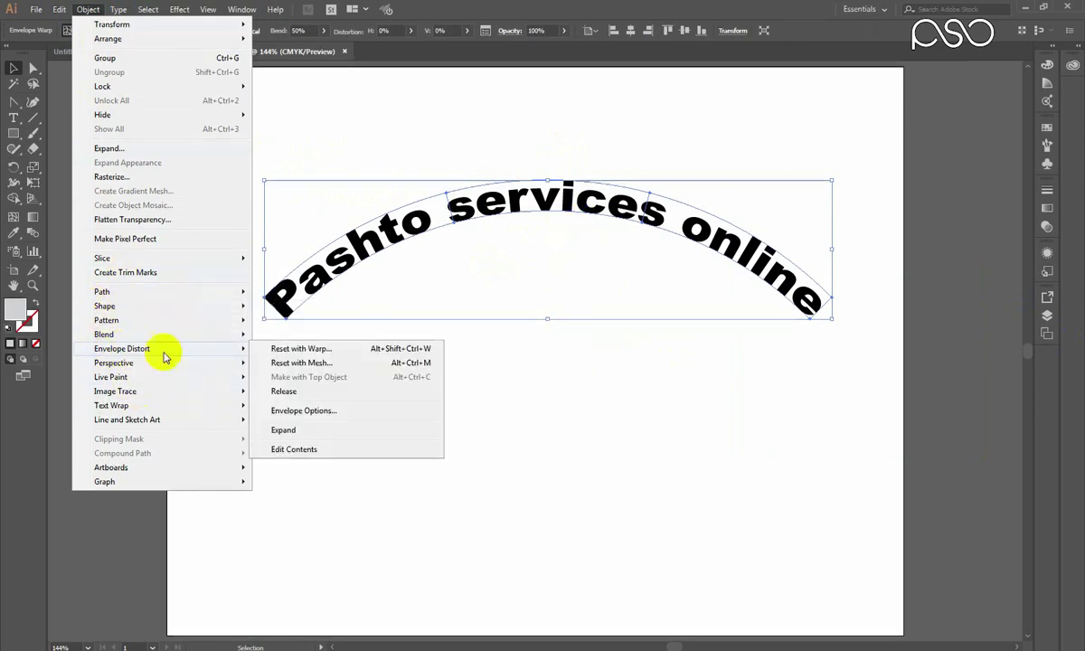
{"action": "left_click", "coordinate": [301, 351]}
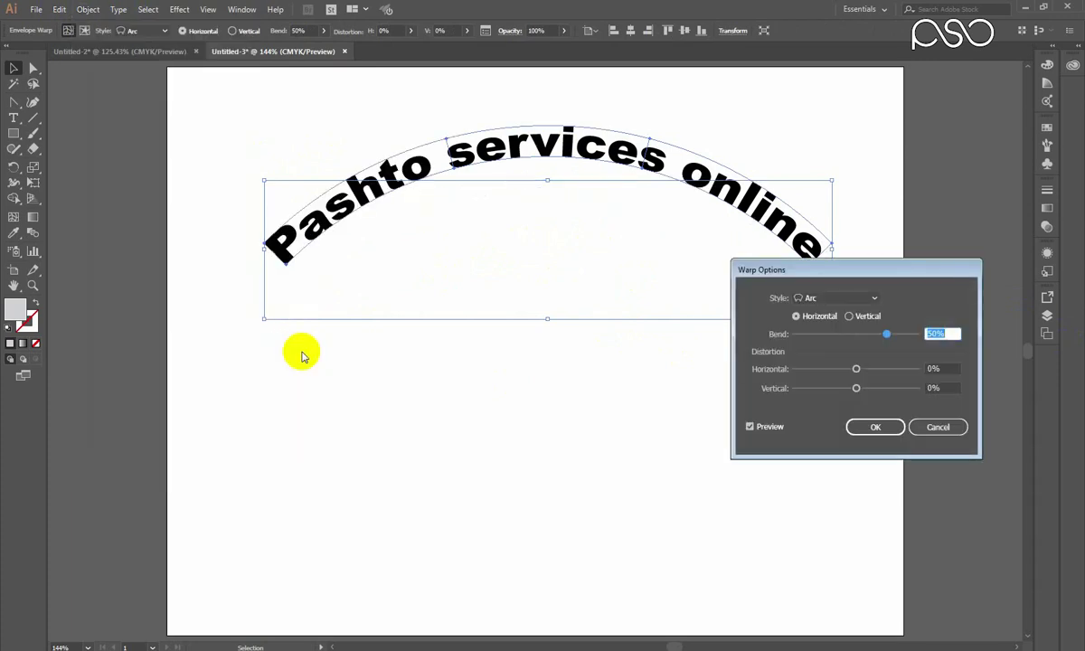
{"action": "left_click_drag", "start_coordinate": [738, 269], "coordinate": [588, 276]}
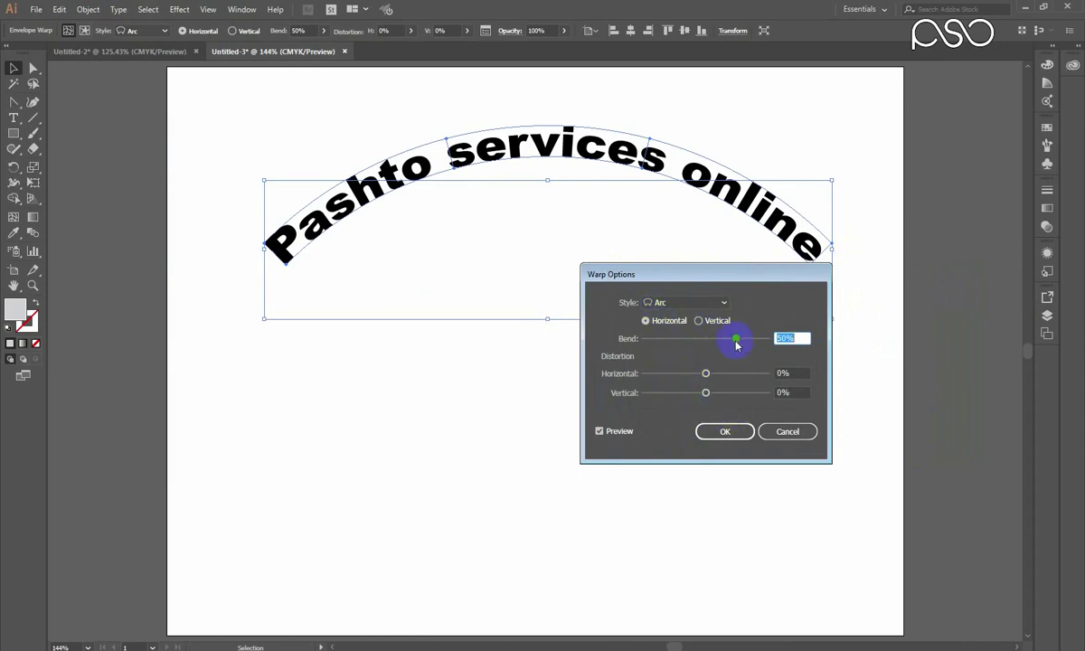
{"action": "left_click", "coordinate": [687, 302]}
{"action": "left_click", "coordinate": [671, 354]}
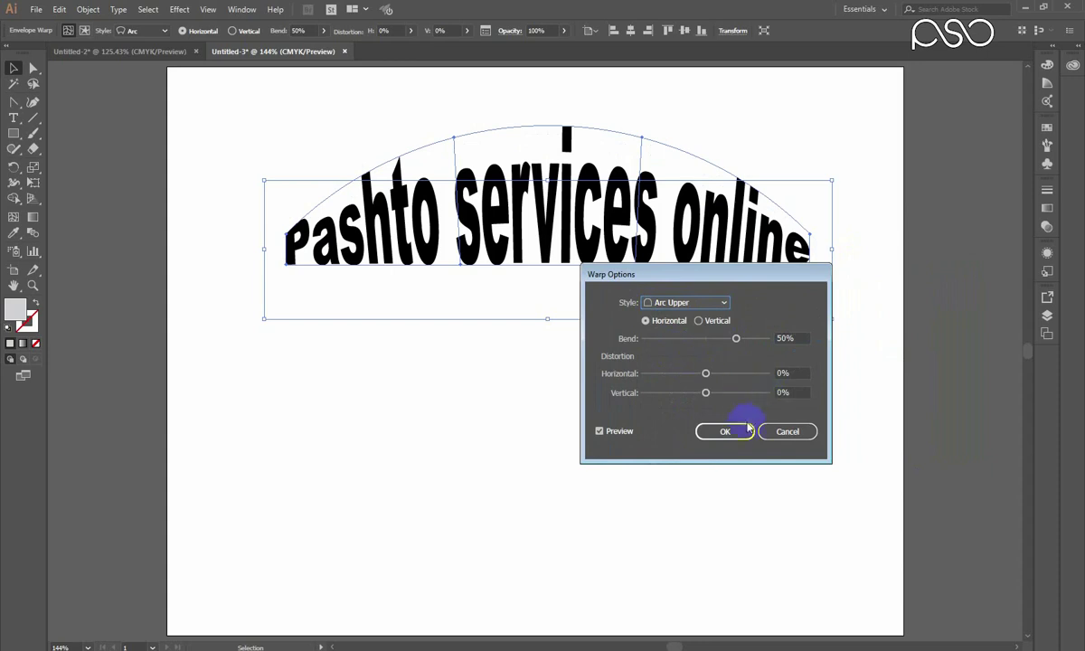
{"action": "left_click", "coordinate": [789, 432]}
{"action": "left_click", "coordinate": [725, 432]}
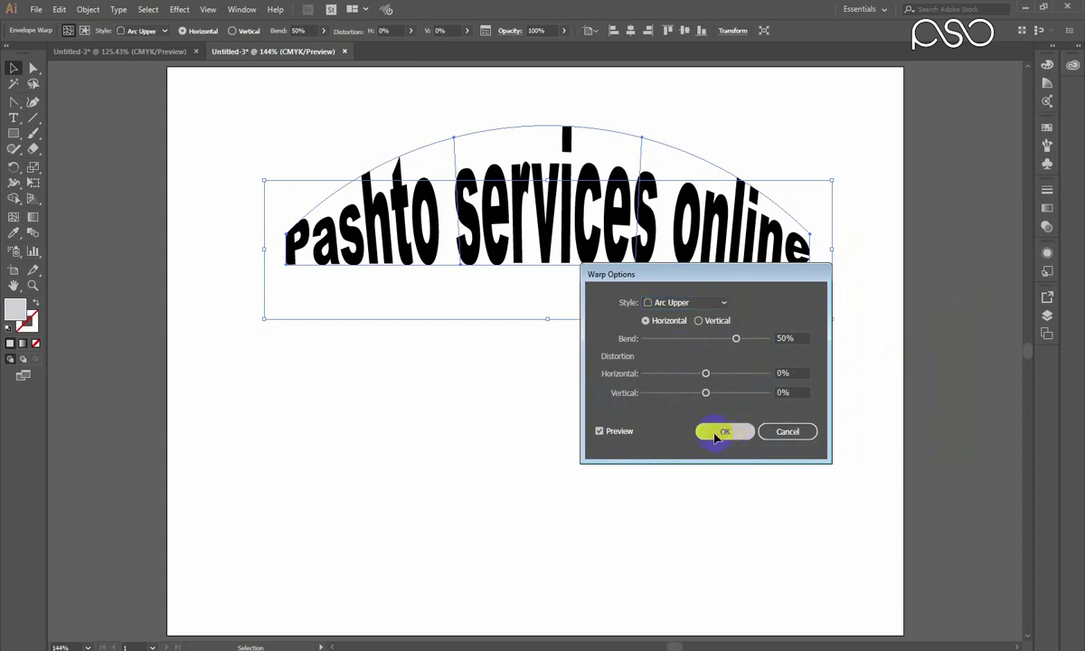
{"action": "left_click", "coordinate": [91, 10]}
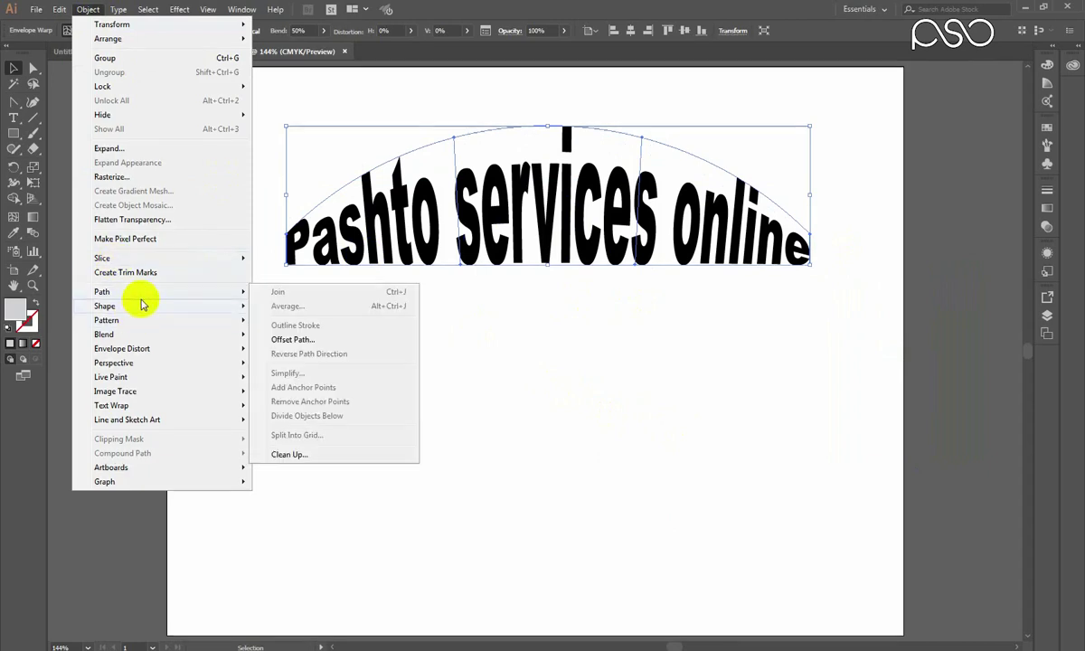
Release the arc envelope and delete the leftover envelope shape.
{"action": "mouse_move", "coordinate": [242, 351]}
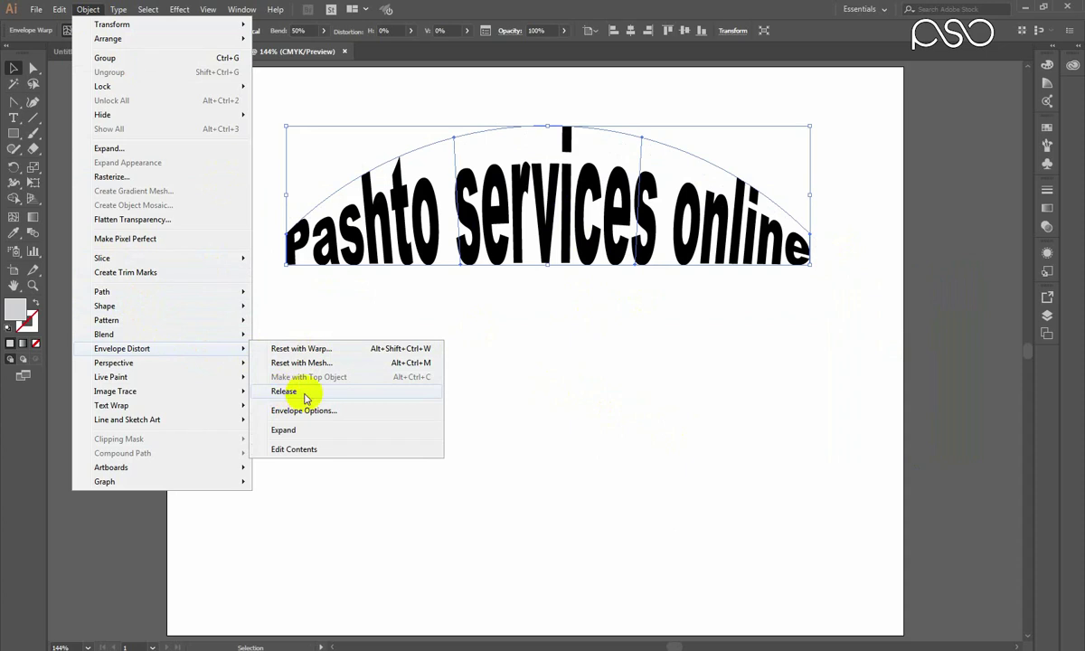
{"action": "left_click", "coordinate": [285, 394]}
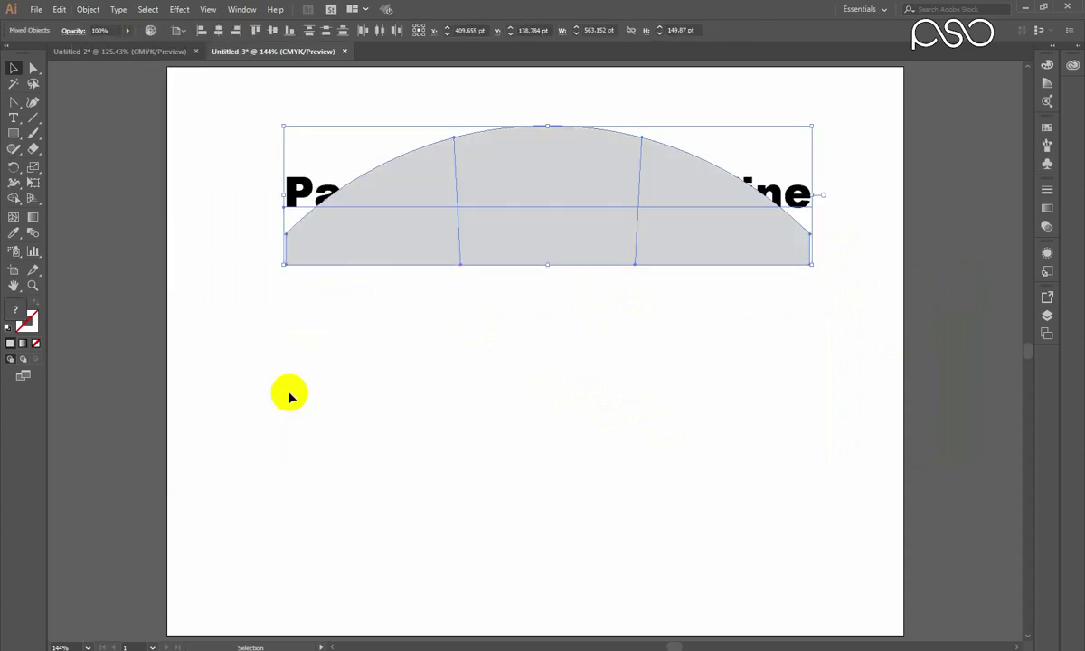
{"action": "left_click", "coordinate": [276, 282]}
{"action": "left_click_drag", "start_coordinate": [363, 257], "coordinate": [382, 438]}
{"action": "left_click_drag", "start_coordinate": [528, 378], "coordinate": [583, 350]}
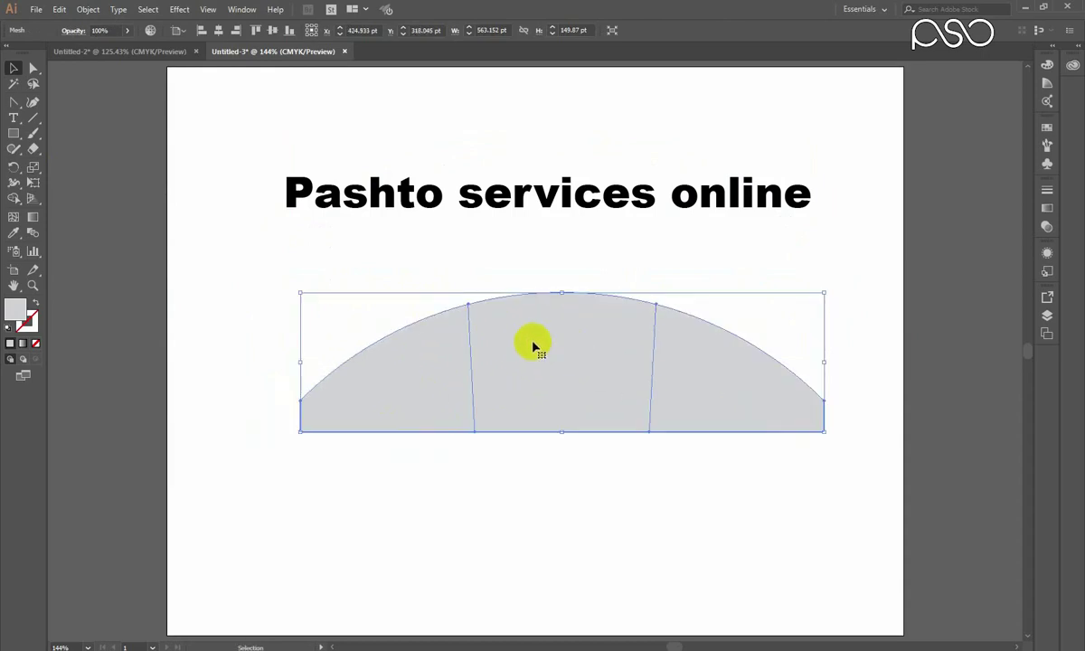
{"action": "key", "text": "Delete"}
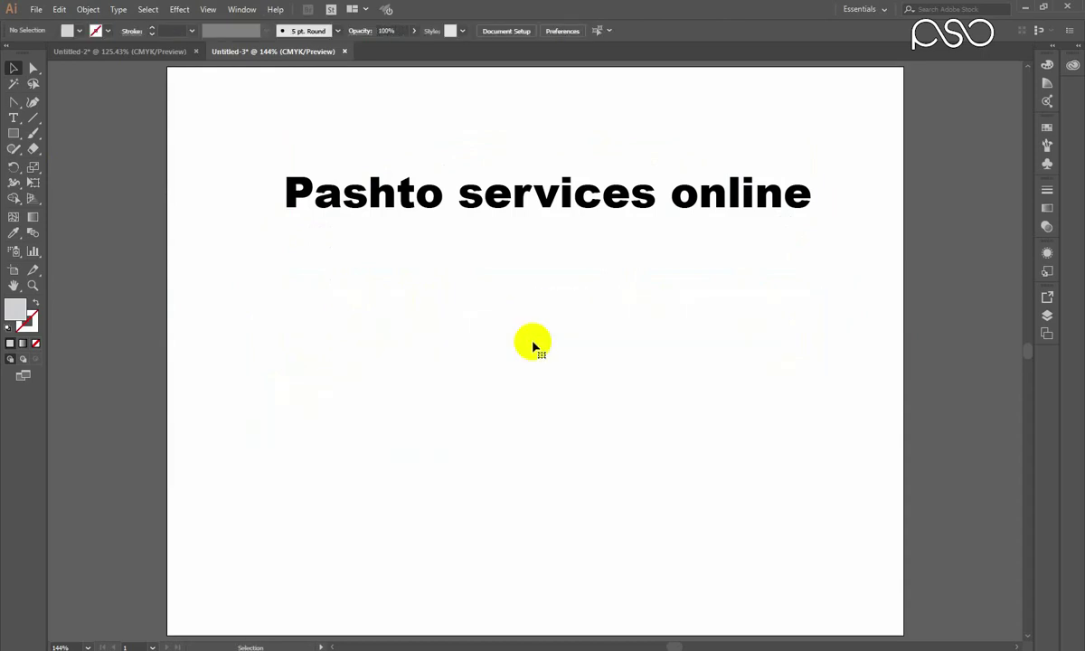
Move the flat 'Pashto services online' text lower on the artboard.
{"action": "left_click", "coordinate": [612, 200]}
{"action": "left_click_drag", "start_coordinate": [612, 201], "coordinate": [615, 248]}
{"action": "left_click", "coordinate": [88, 12]}
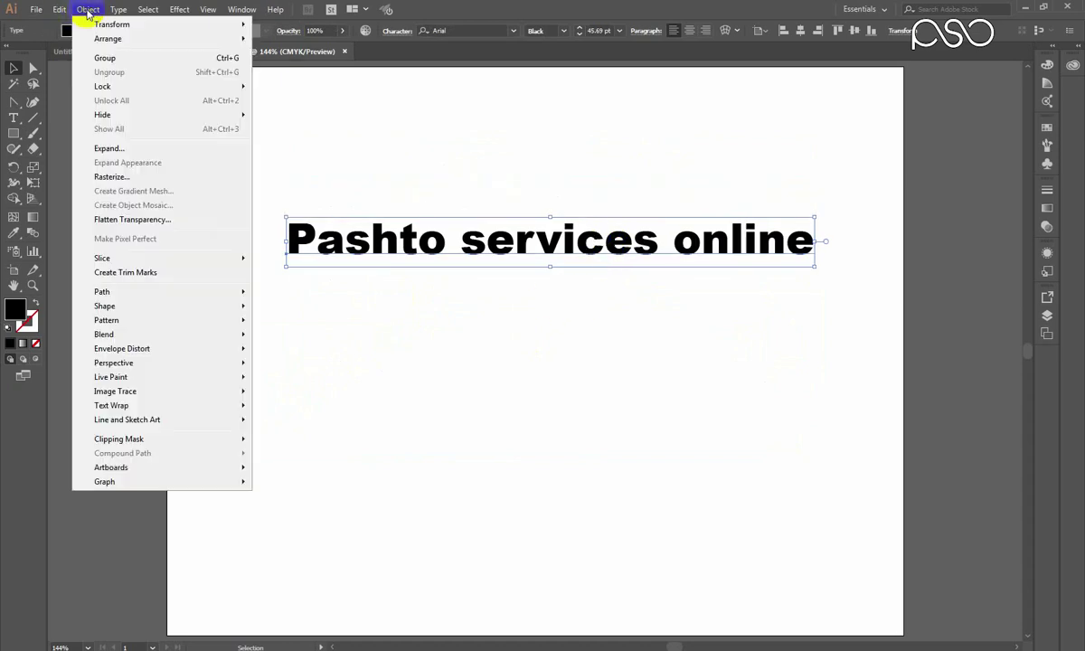
Apply a Make with Mesh envelope of 3 rows and 10 columns to the text.
{"action": "mouse_move", "coordinate": [222, 349]}
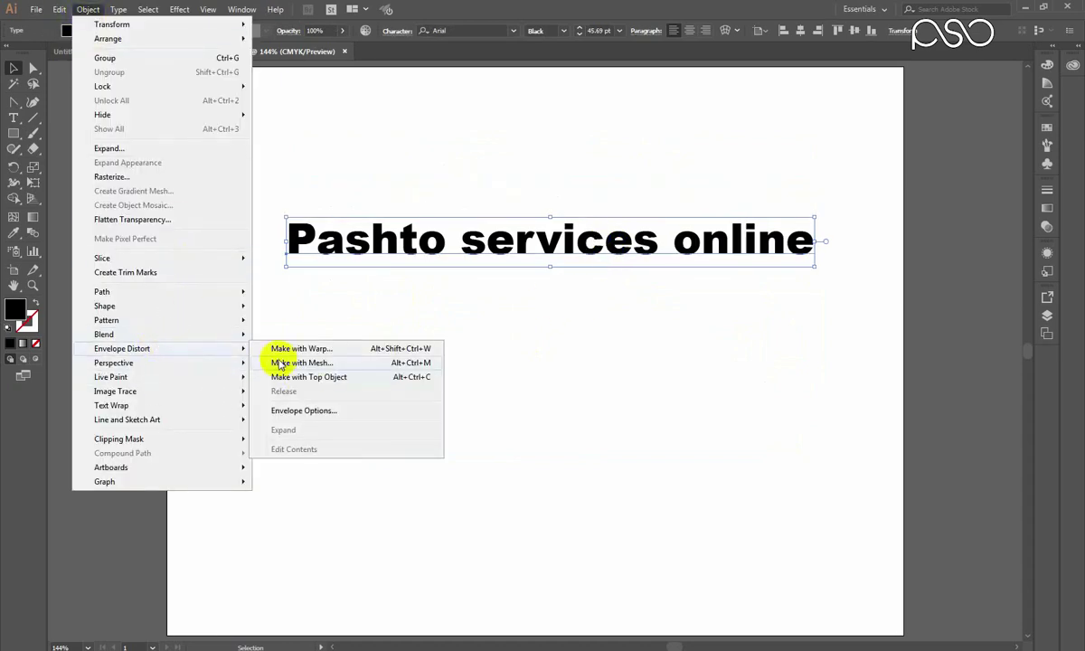
{"action": "left_click", "coordinate": [314, 364]}
{"action": "left_click_drag", "start_coordinate": [417, 360], "coordinate": [584, 300]}
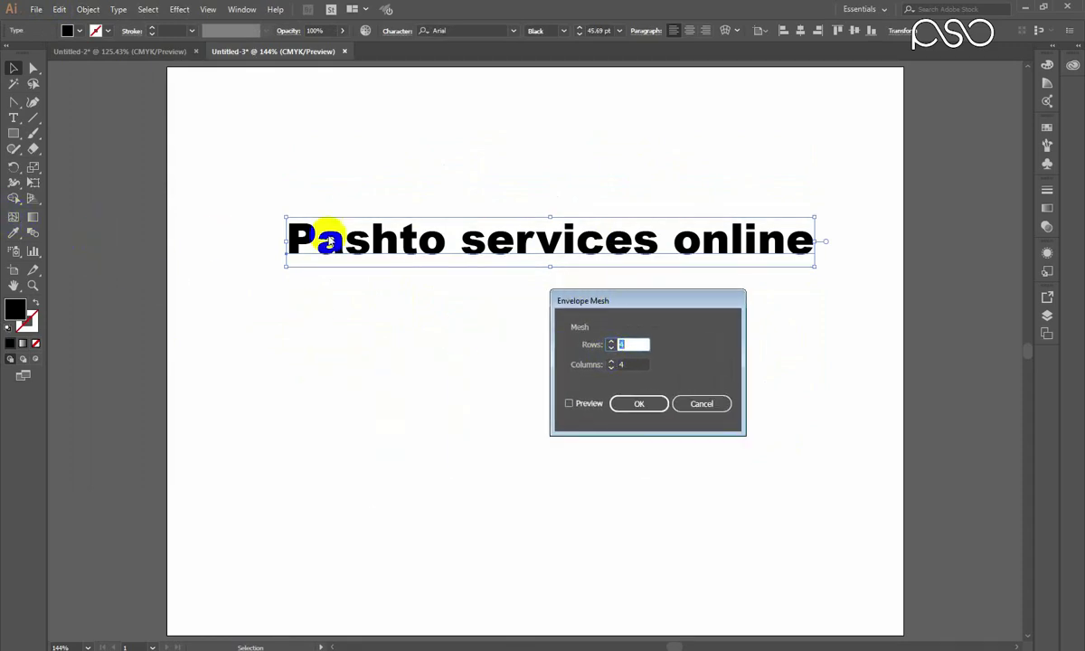
{"action": "left_click", "coordinate": [611, 336]}
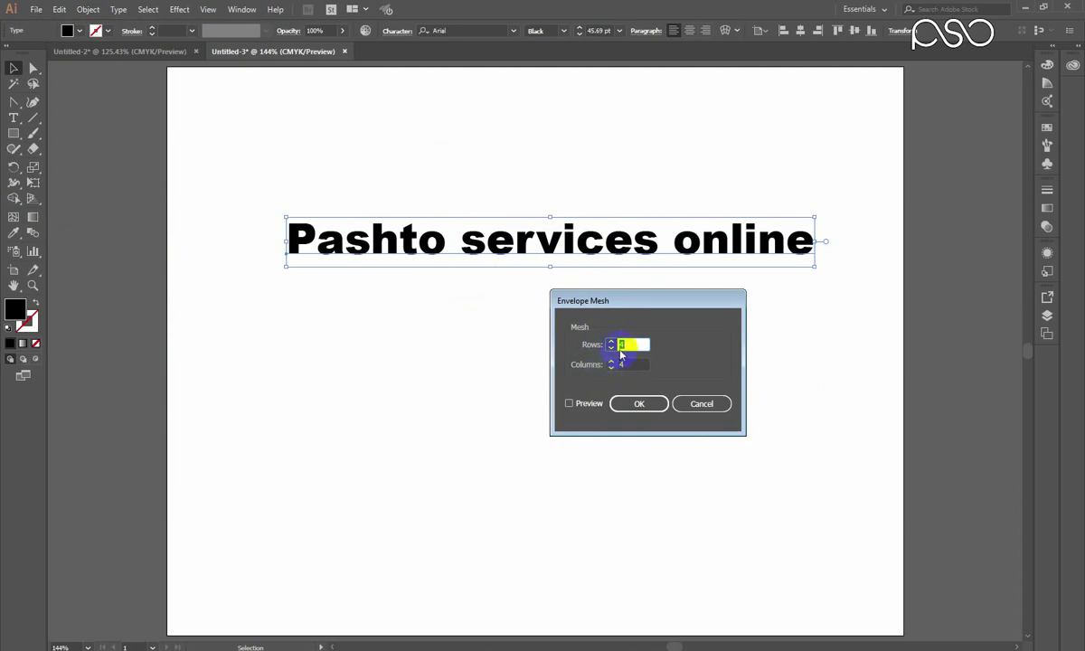
{"action": "left_click", "coordinate": [613, 368]}
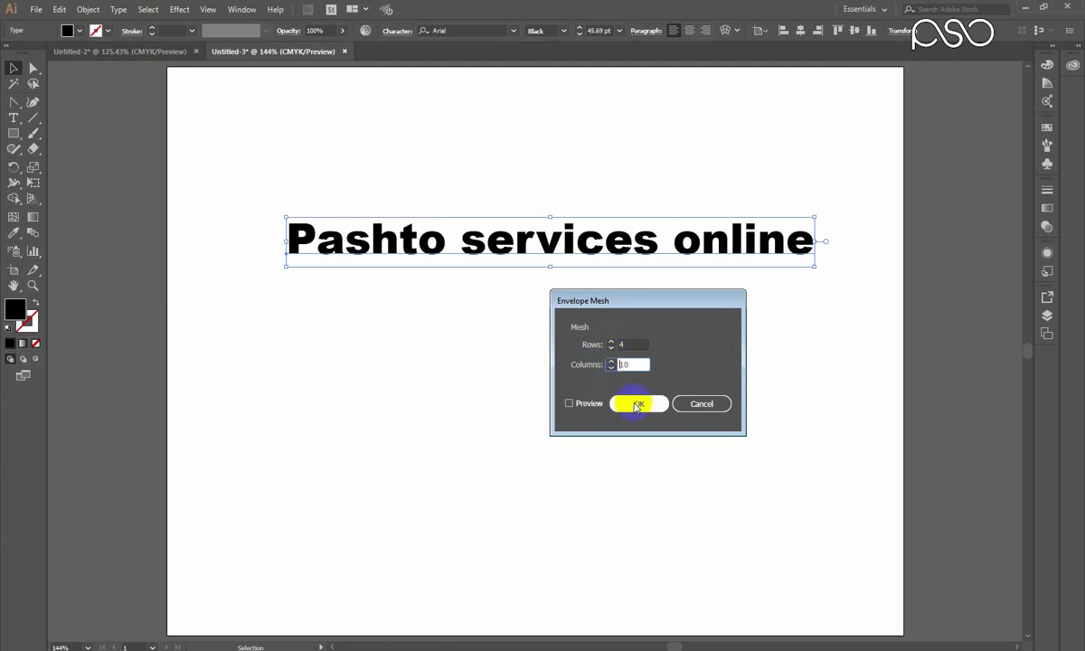
{"action": "left_click", "coordinate": [611, 348]}
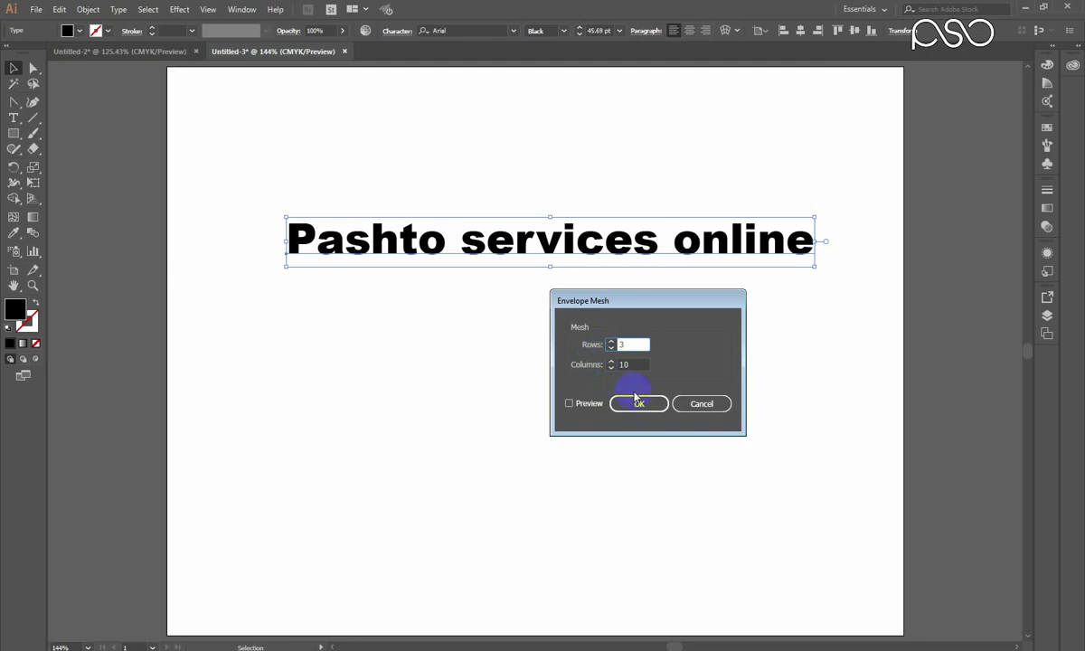
{"action": "left_click", "coordinate": [600, 404]}
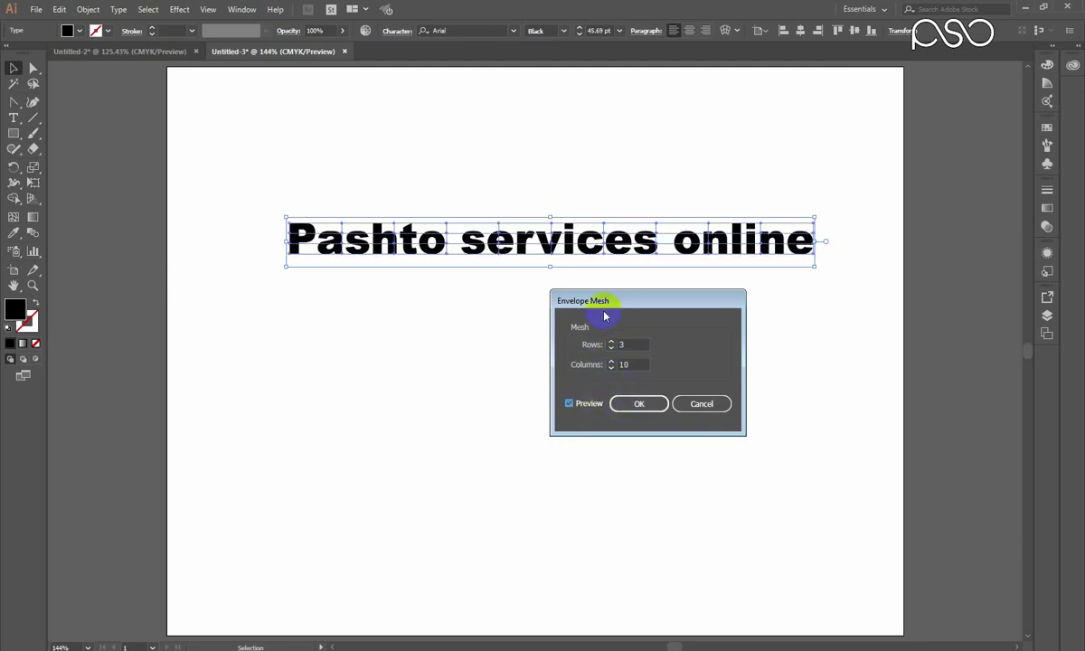
{"action": "left_click", "coordinate": [628, 403]}
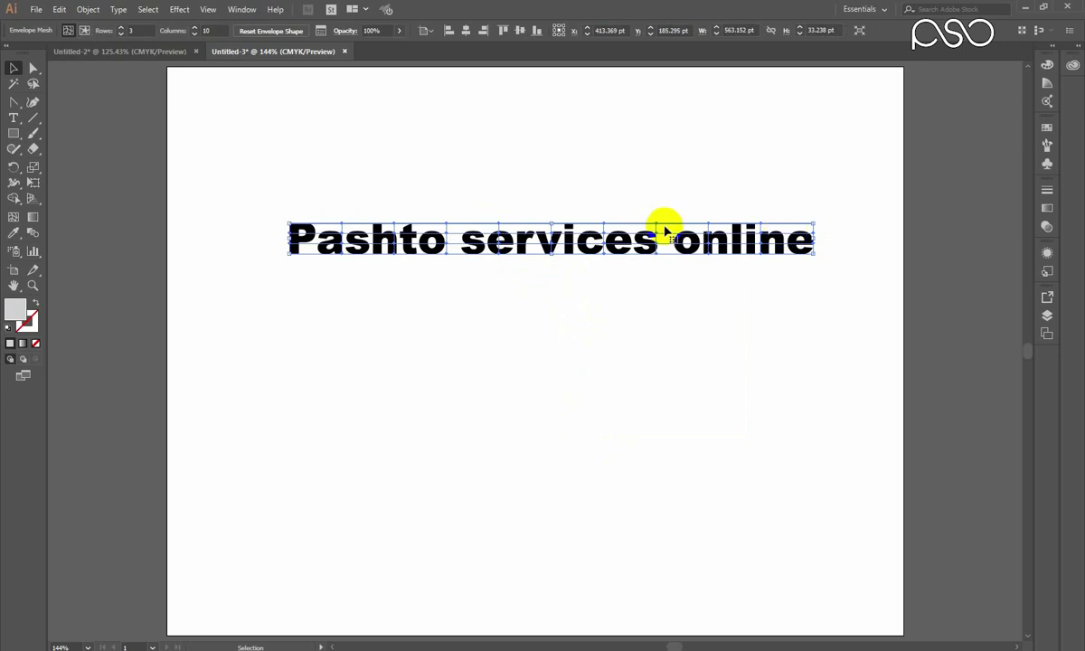
Move the mesh text higher and drag mesh points to wave it over Pash, services and online.
{"action": "left_click_drag", "start_coordinate": [324, 180], "coordinate": [365, 281]}
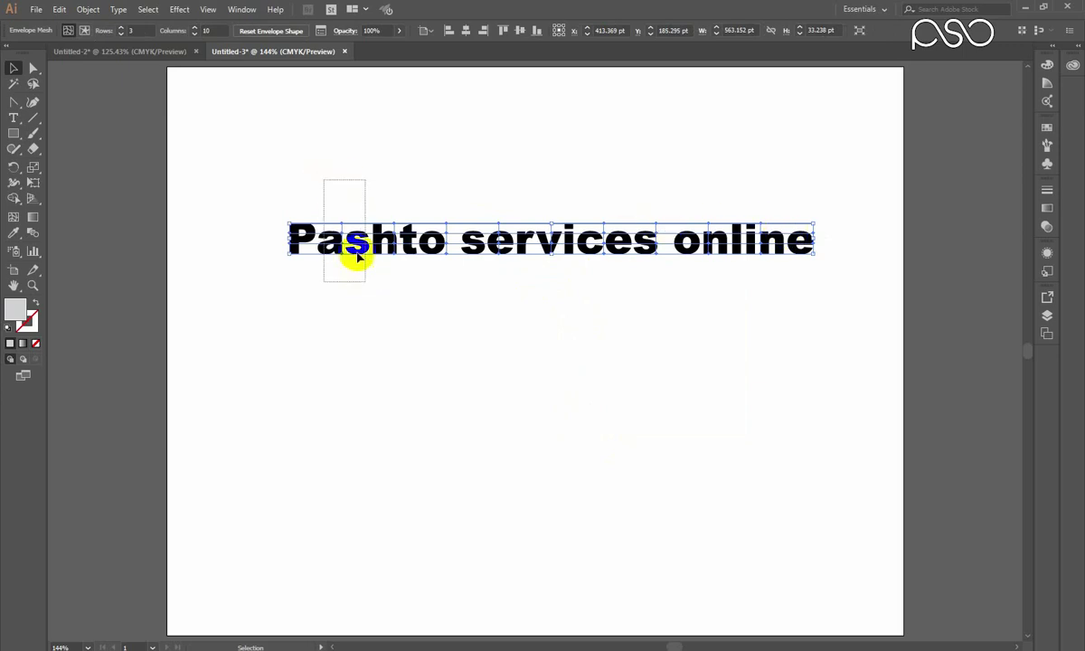
{"action": "left_click_drag", "start_coordinate": [343, 224], "coordinate": [343, 193]}
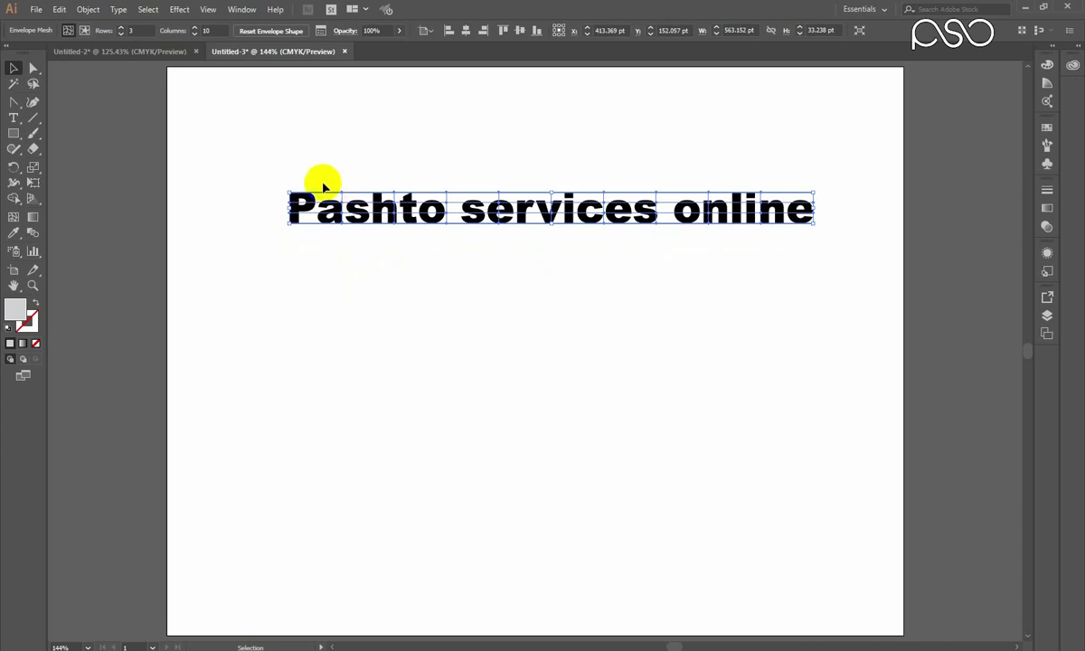
{"action": "left_click", "coordinate": [33, 68]}
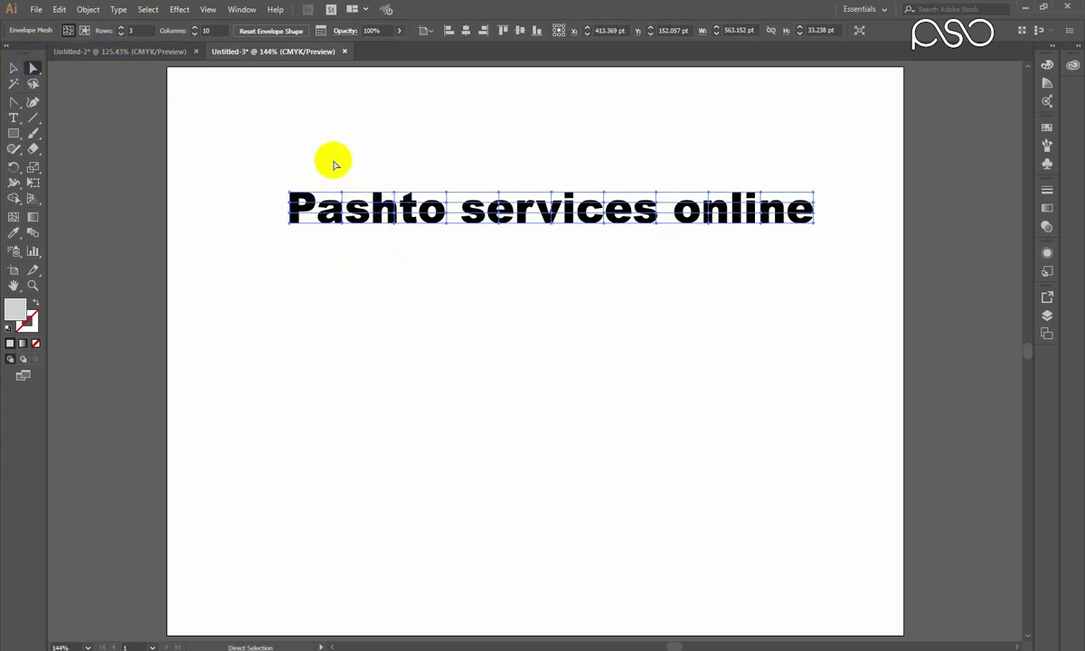
{"action": "mouse_move", "coordinate": [344, 193]}
{"action": "left_mouse_down"}
{"action": "mouse_move", "coordinate": [334, 153]}
{"action": "mouse_move", "coordinate": [357, 210]}
{"action": "left_mouse_up"}
{"action": "left_click_drag", "start_coordinate": [411, 167], "coordinate": [457, 253]}
{"action": "mouse_move", "coordinate": [545, 181]}
{"action": "left_mouse_down"}
{"action": "mouse_move", "coordinate": [547, 206]}
{"action": "mouse_move", "coordinate": [556, 171]}
{"action": "left_mouse_up"}
{"action": "left_click_drag", "start_coordinate": [625, 167], "coordinate": [669, 253]}
{"action": "left_click_drag", "start_coordinate": [744, 175], "coordinate": [776, 246]}
{"action": "left_click_drag", "start_coordinate": [762, 194], "coordinate": [758, 165]}
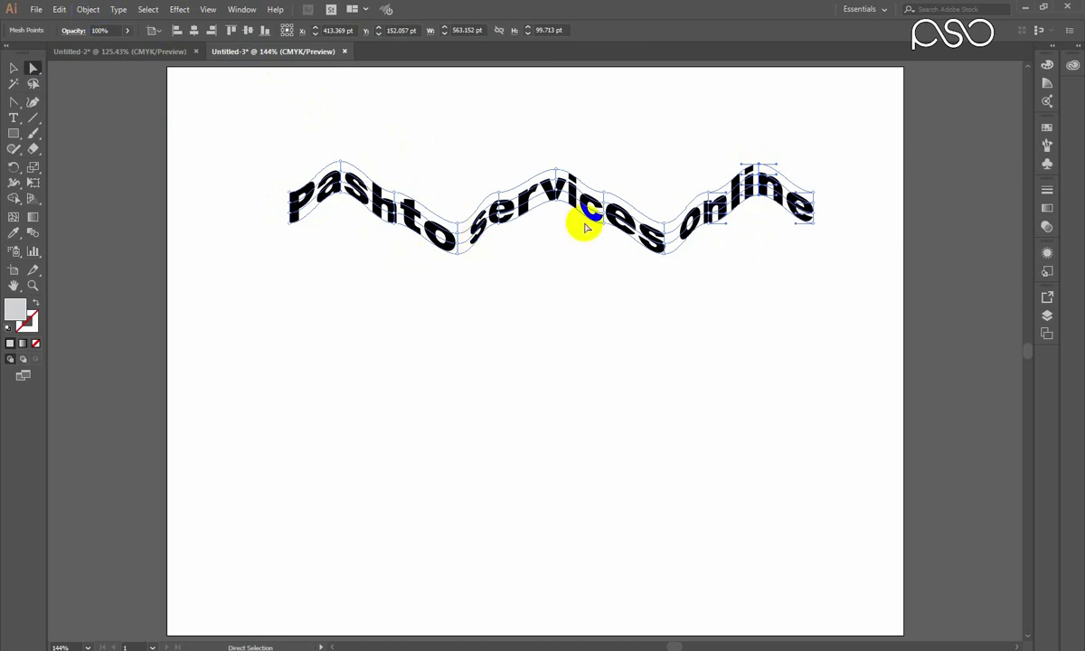
Edit the envelope contents, replacing the text with a person's full name.
{"action": "left_click", "coordinate": [83, 9]}
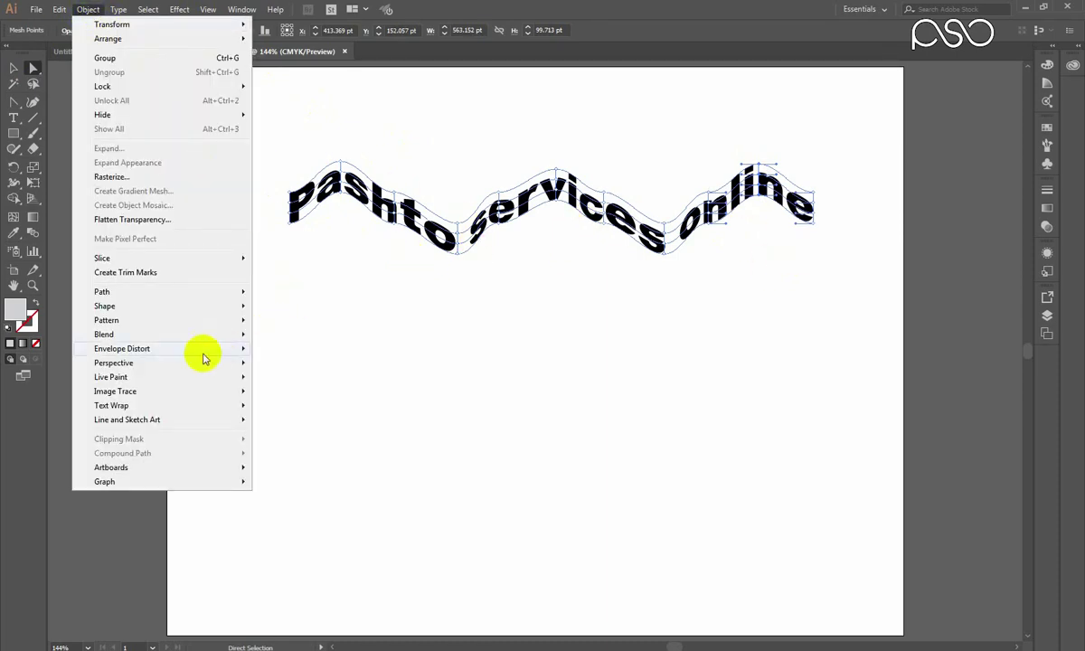
{"action": "mouse_move", "coordinate": [174, 353]}
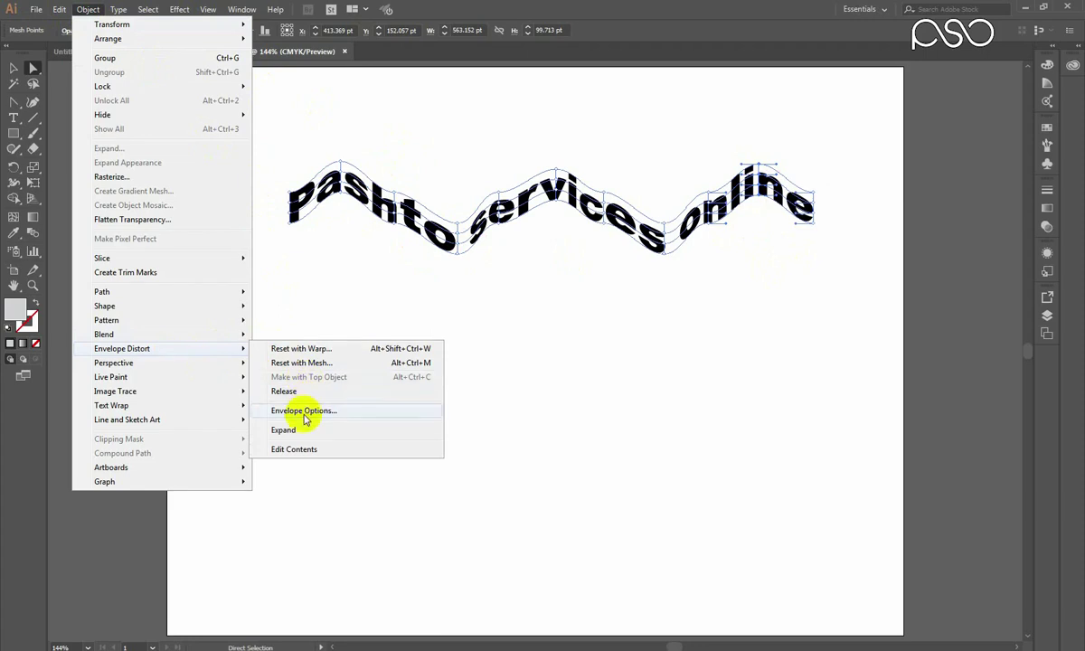
{"action": "left_click", "coordinate": [303, 450]}
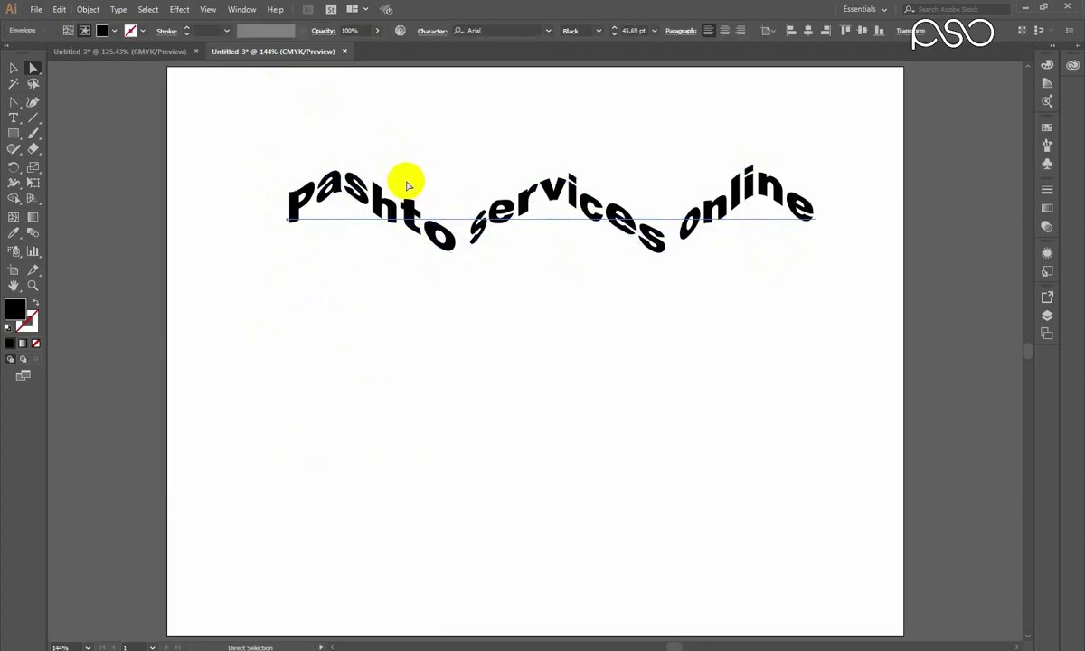
{"action": "key", "text": "t"}
{"action": "key", "text": "ctrl+a"}
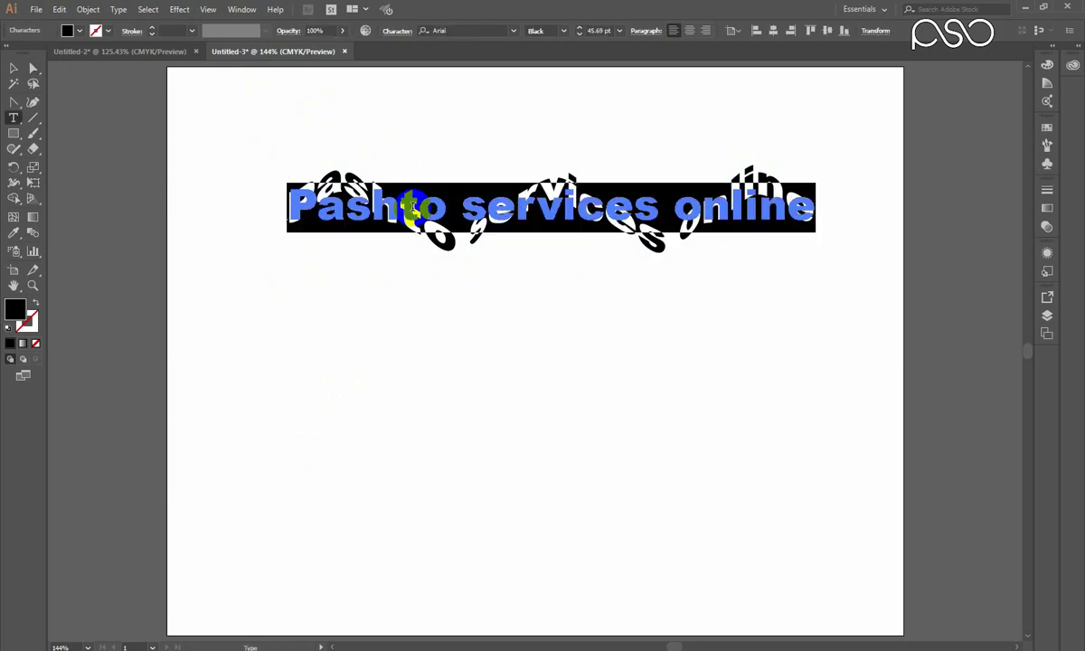
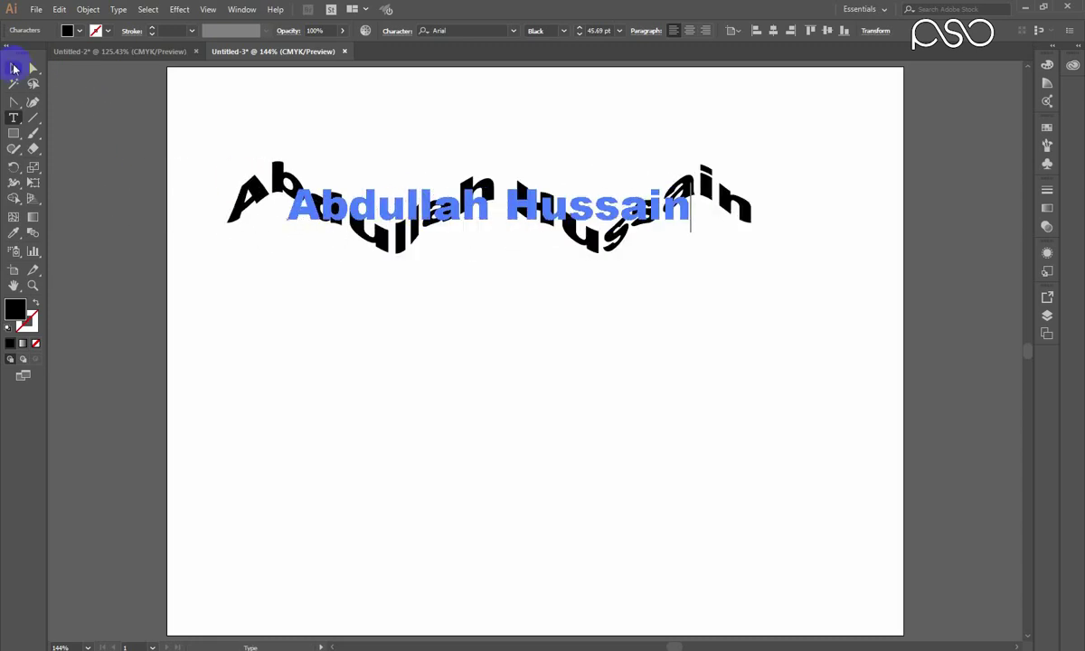
{"action": "left_click", "coordinate": [13, 68]}
{"action": "left_click", "coordinate": [550, 388]}
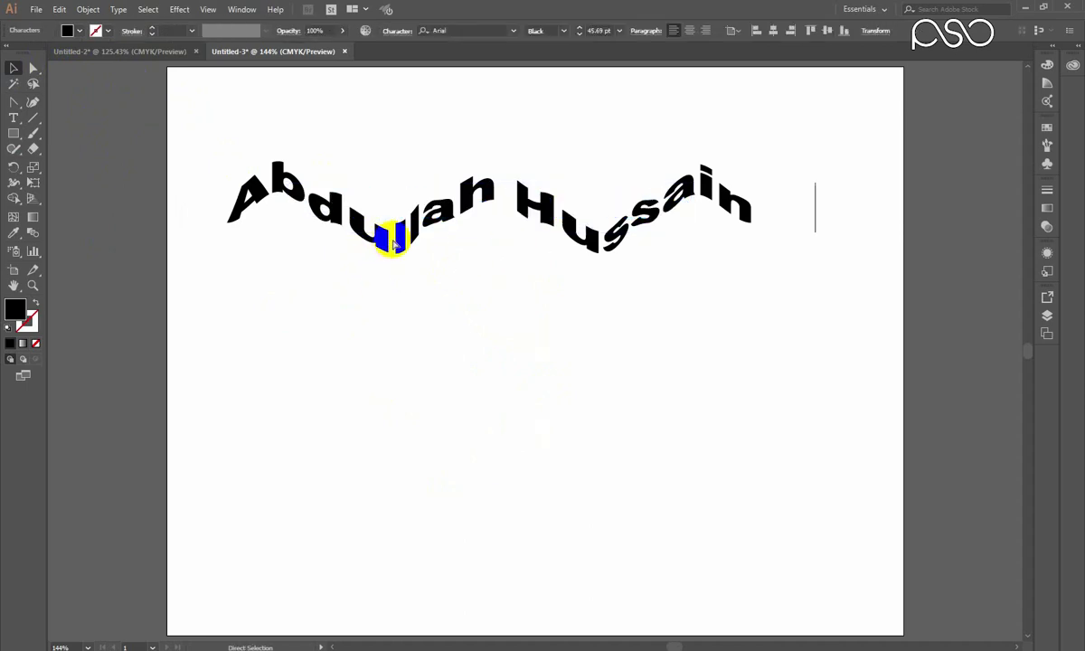
Release the mesh envelope, delete the leftover wavy mesh, and select the plain text.
{"action": "left_click", "coordinate": [89, 10]}
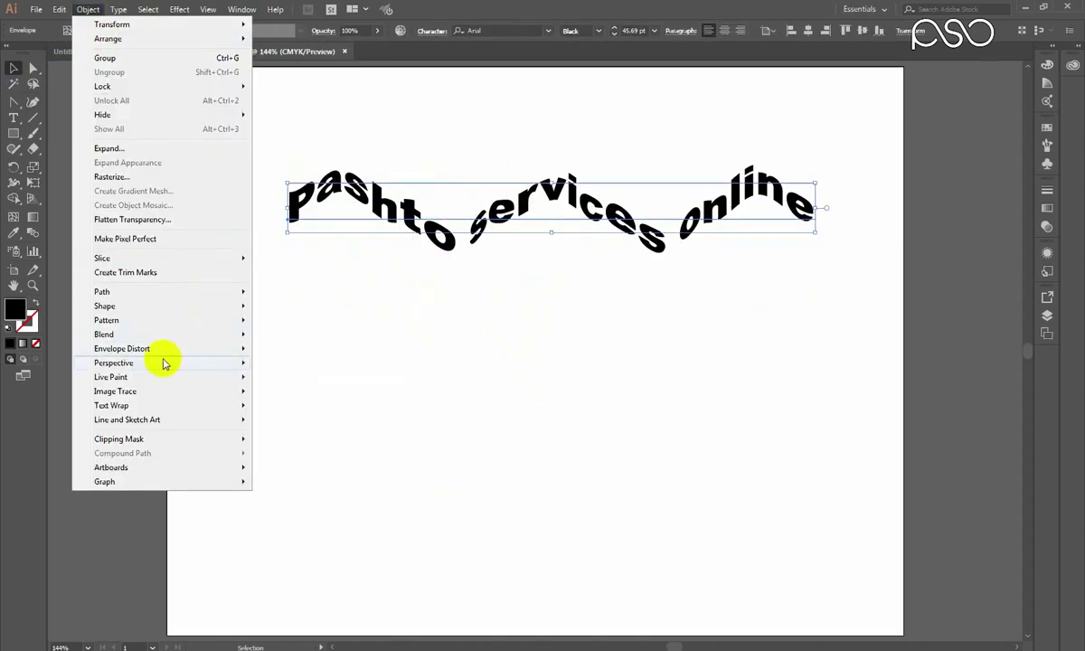
{"action": "mouse_move", "coordinate": [152, 356]}
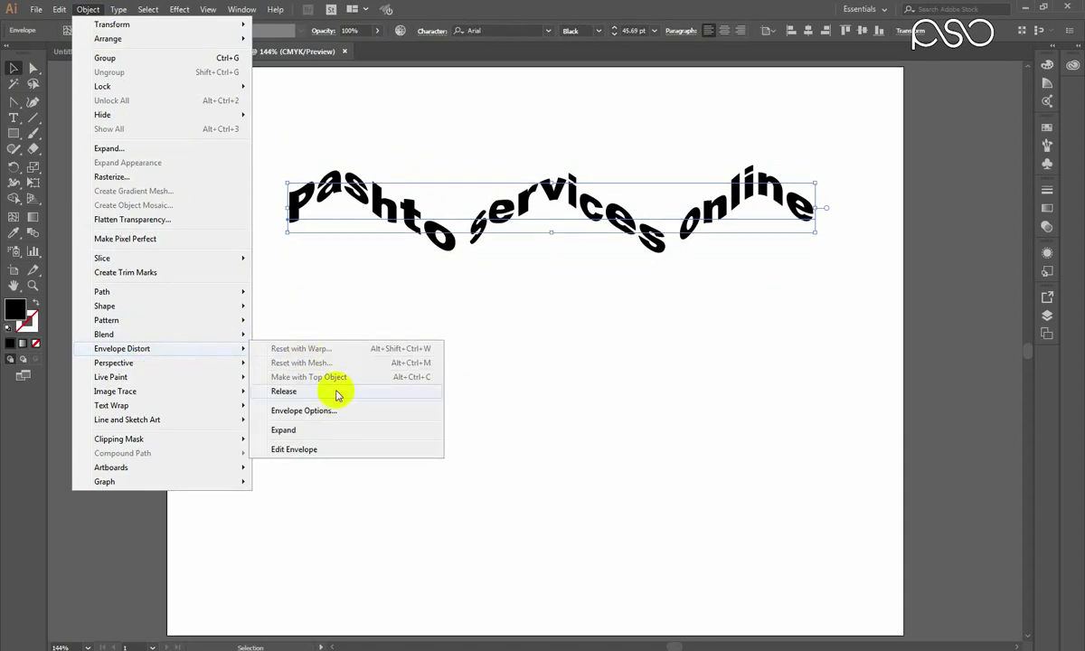
{"action": "left_click", "coordinate": [298, 391]}
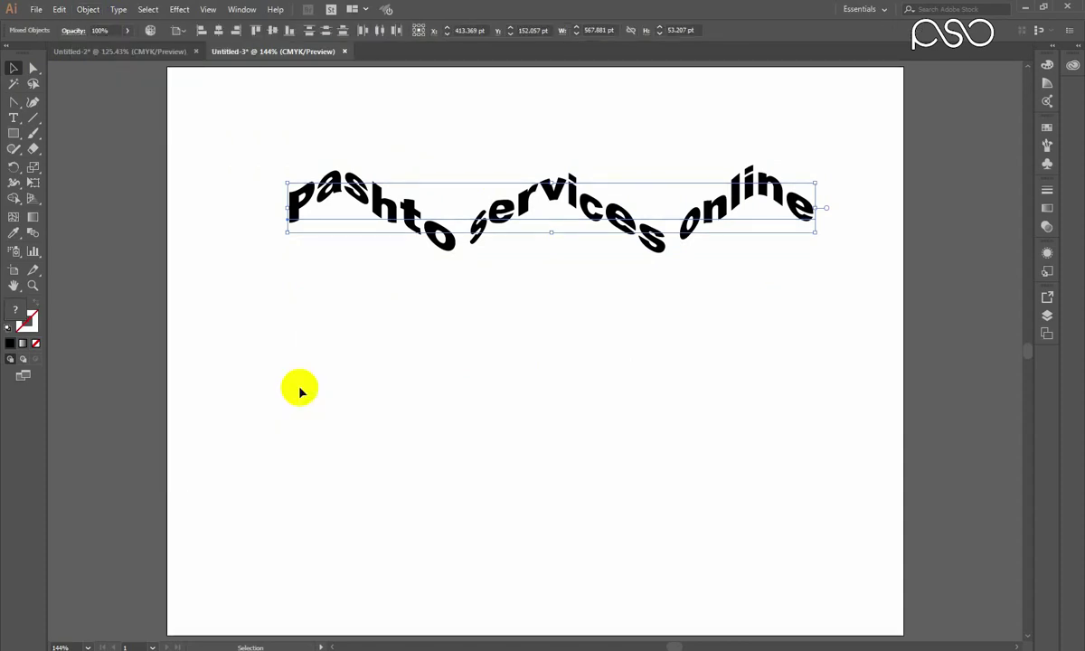
{"action": "left_click", "coordinate": [569, 349]}
{"action": "left_click_drag", "start_coordinate": [516, 218], "coordinate": [482, 342]}
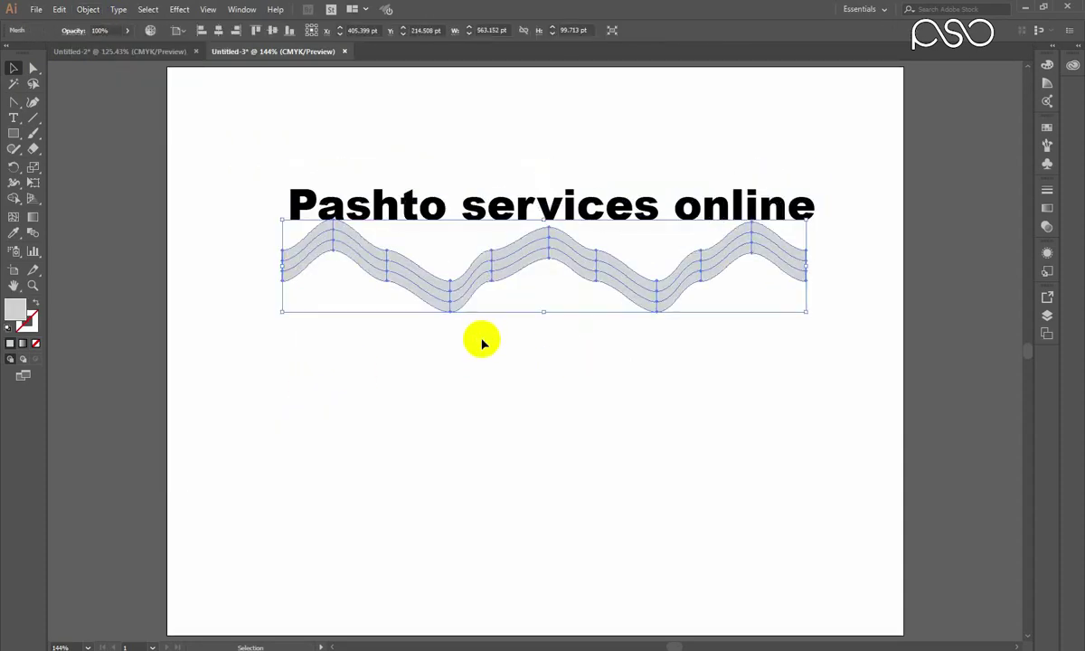
{"action": "key", "text": "Delete"}
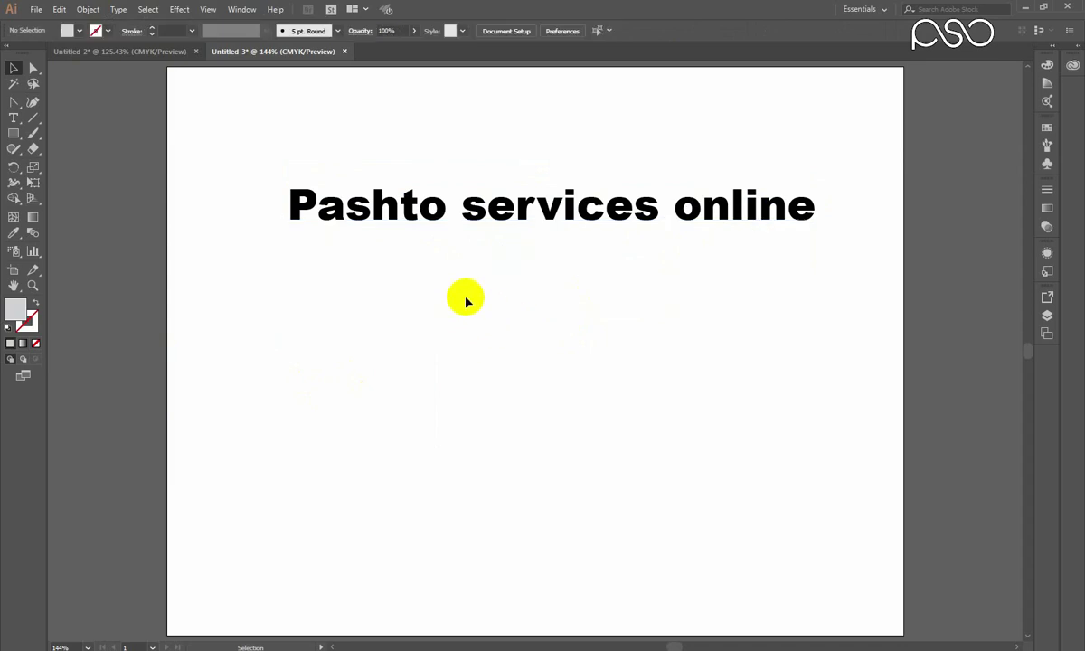
{"action": "left_click_drag", "start_coordinate": [477, 225], "coordinate": [470, 238]}
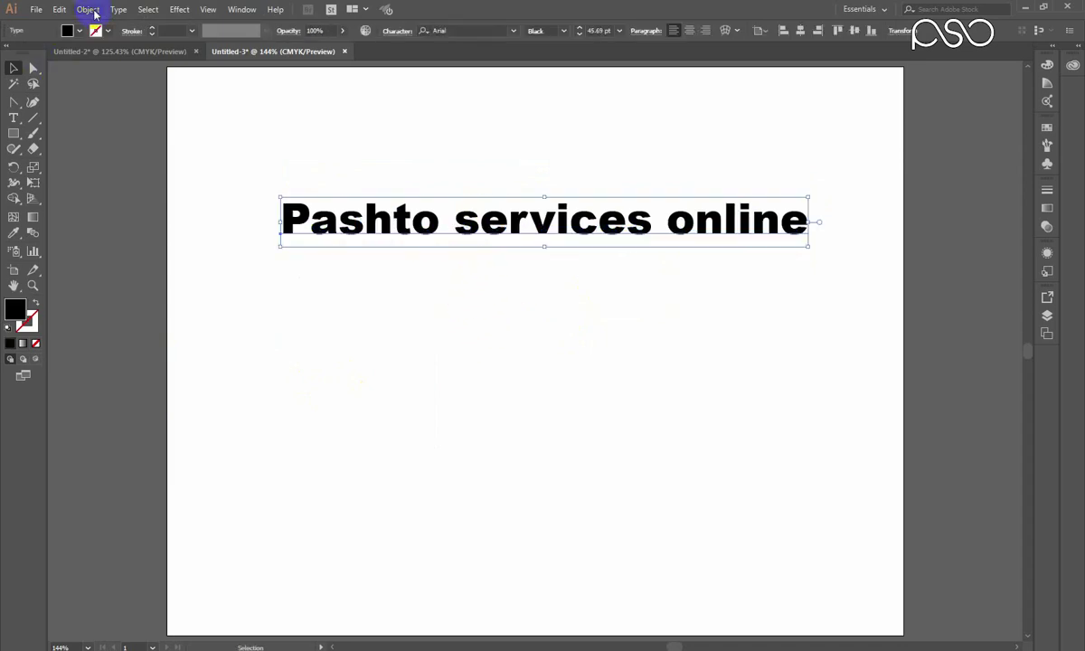
Browse Object > Envelope Distort and close the menu without applying anything.
{"action": "left_click", "coordinate": [88, 9]}
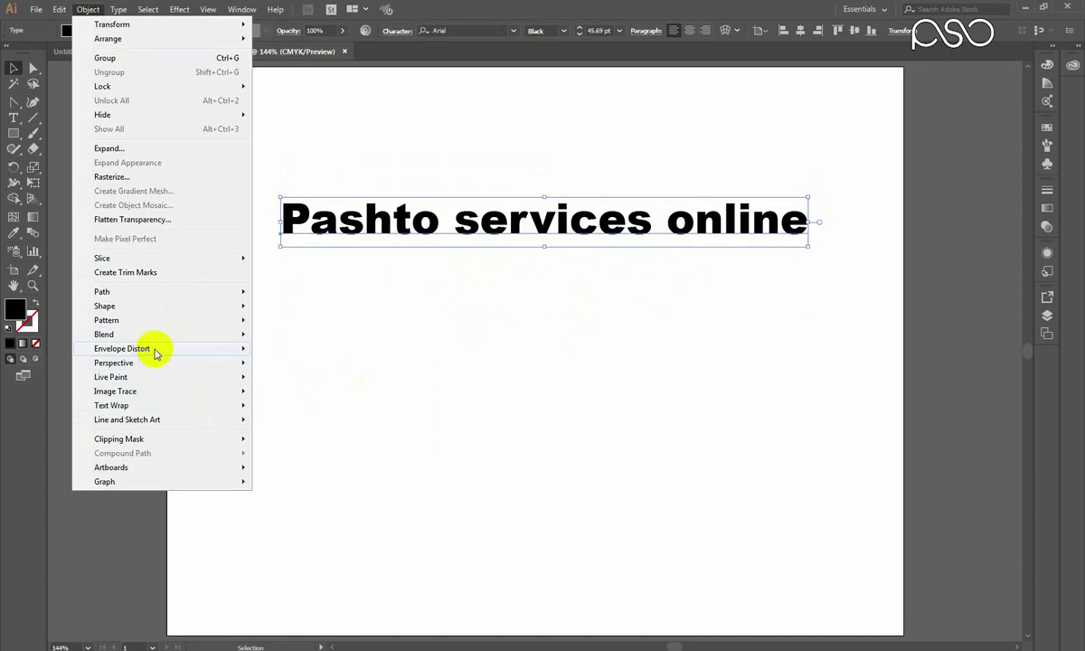
{"action": "mouse_move", "coordinate": [154, 351]}
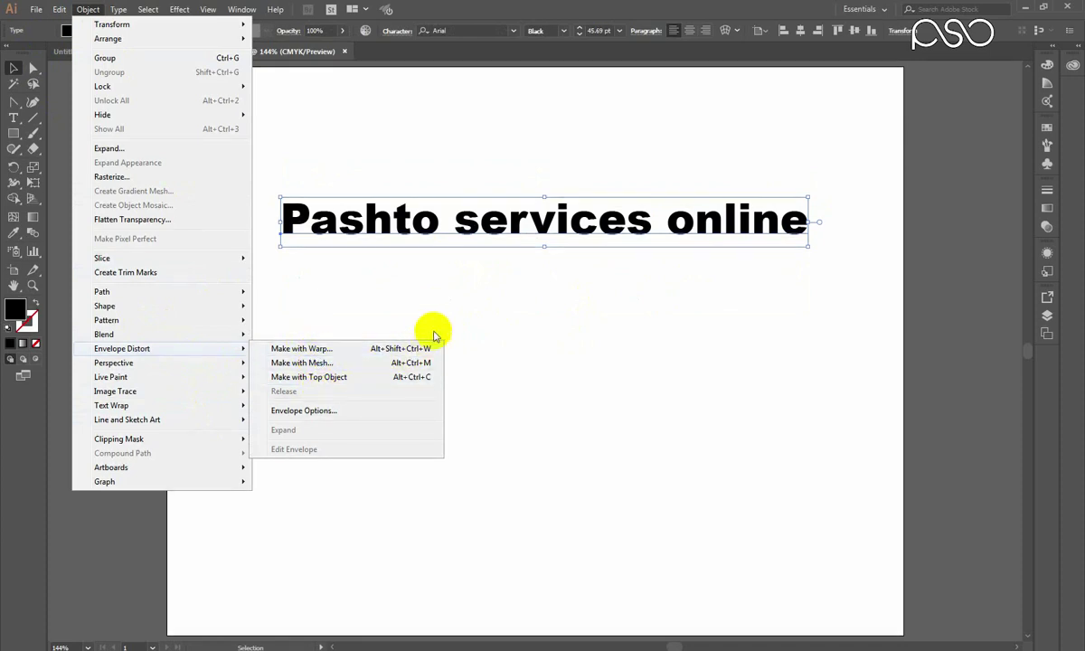
{"action": "left_click", "coordinate": [373, 286]}
Select the Polygon Tool and draw a hexagon below the Pashto services online text.
{"action": "left_click", "coordinate": [13, 135]}
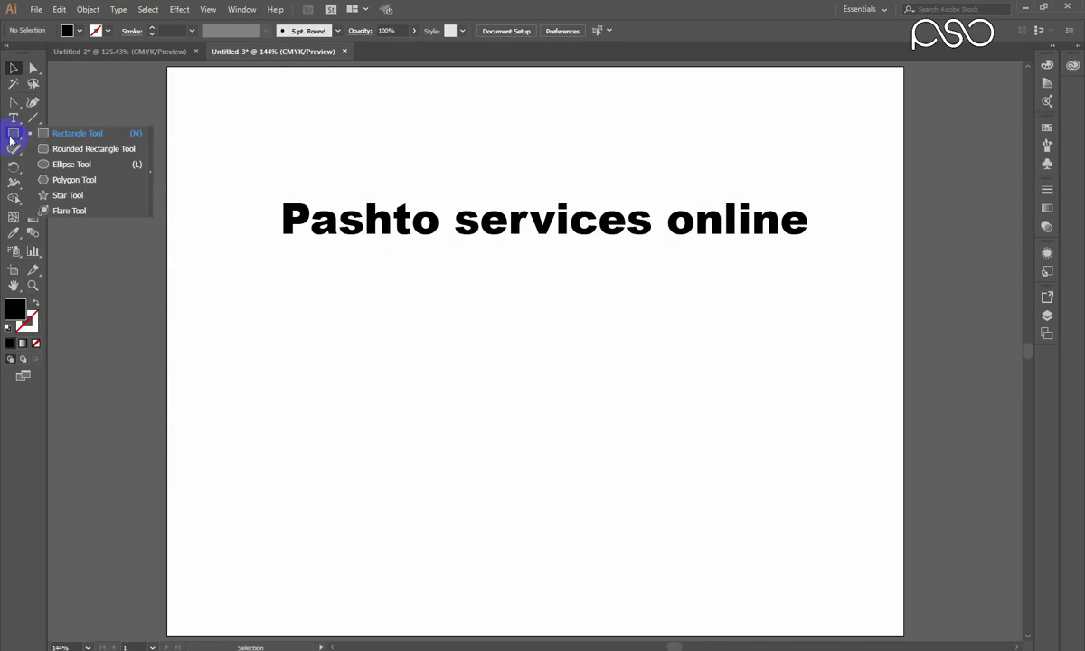
{"action": "left_click", "coordinate": [47, 180]}
{"action": "left_click", "coordinate": [12, 133]}
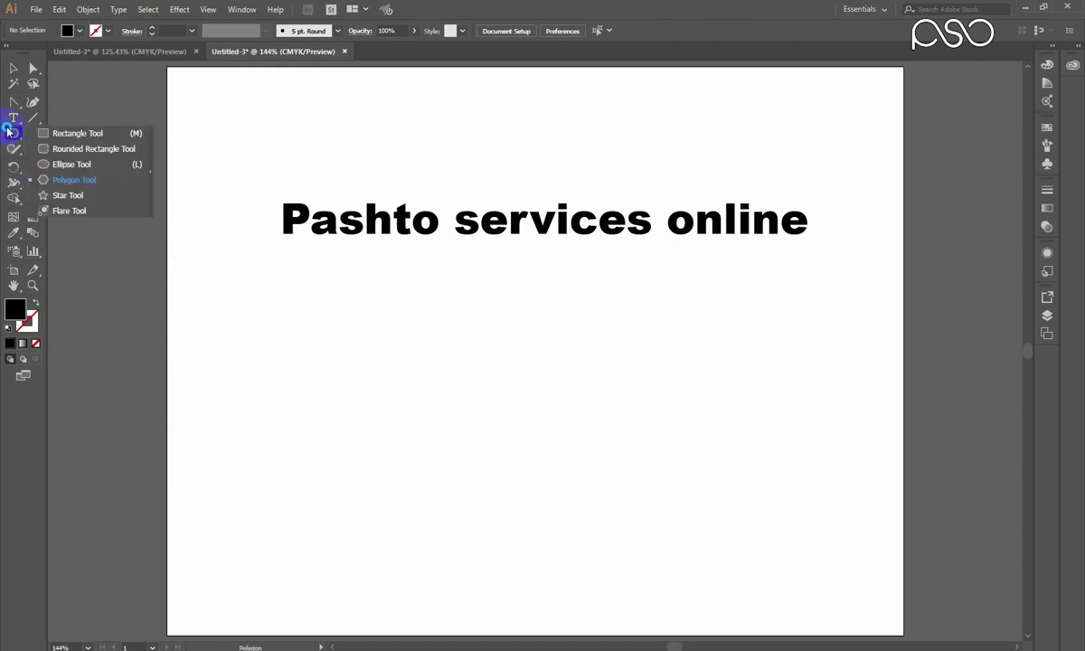
{"action": "left_click", "coordinate": [59, 181]}
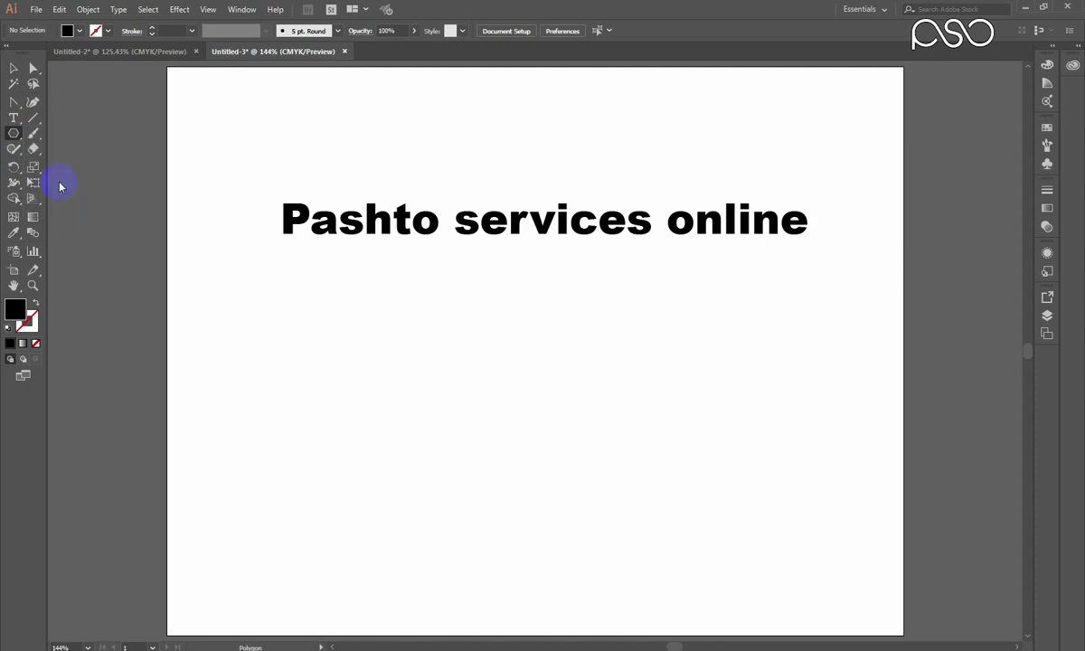
{"action": "left_click_drag", "start_coordinate": [325, 342], "coordinate": [479, 391]}
Stretch, level and squash the hexagon into a wide, thin band.
{"action": "left_click", "coordinate": [14, 68]}
{"action": "left_click", "coordinate": [489, 364]}
{"action": "left_click_drag", "start_coordinate": [480, 347], "coordinate": [781, 418]}
{"action": "left_click_drag", "start_coordinate": [640, 337], "coordinate": [652, 415]}
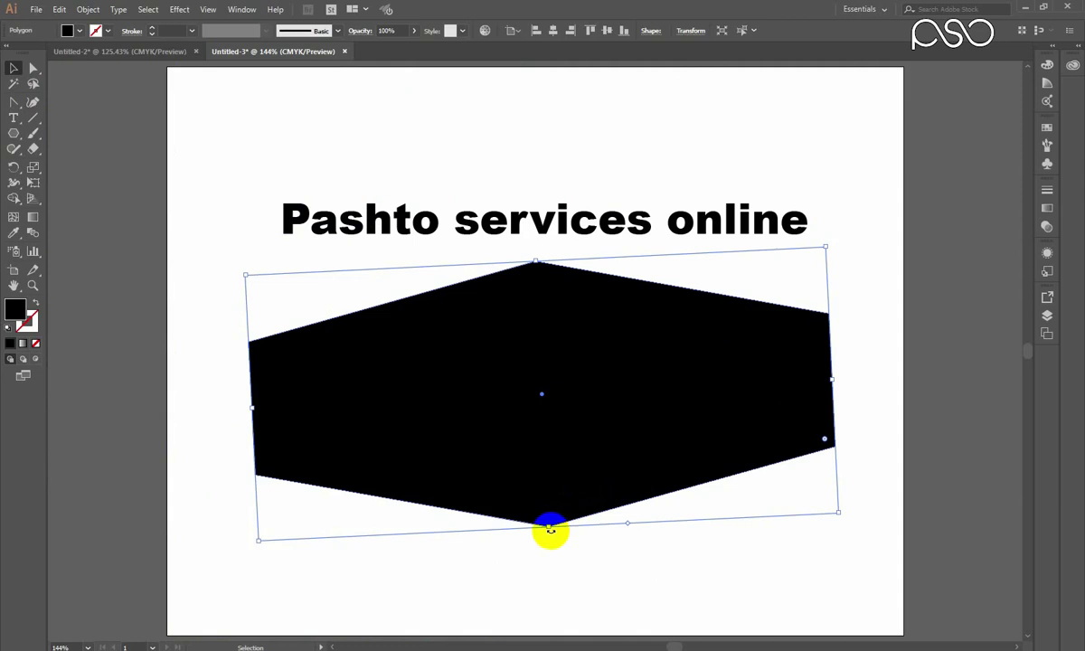
{"action": "left_click_drag", "start_coordinate": [548, 528], "coordinate": [538, 382]}
{"action": "left_click_drag", "start_coordinate": [985, 438], "coordinate": [807, 404]}
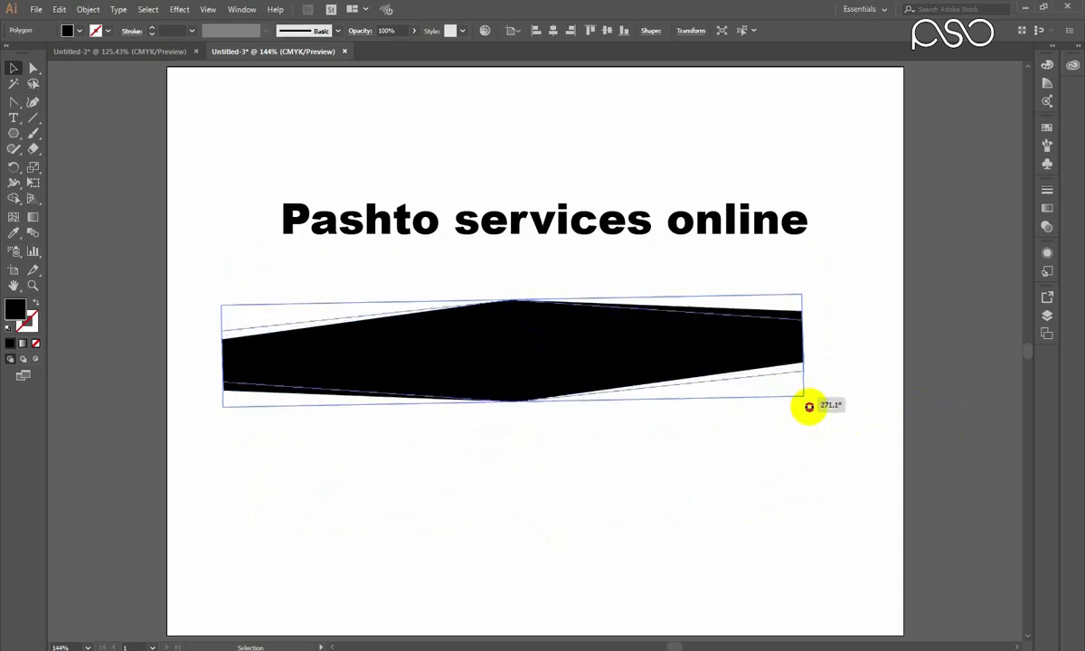
Move the band up under the text and marquee-select both text and hexagon.
{"action": "left_click_drag", "start_coordinate": [656, 365], "coordinate": [678, 319]}
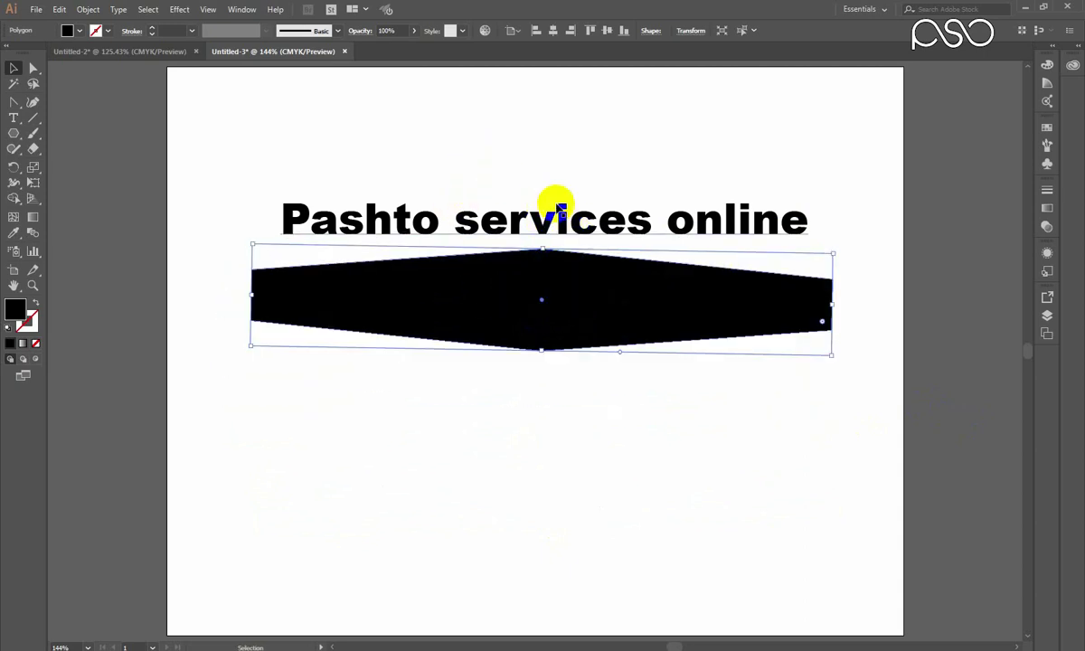
{"action": "left_click", "coordinate": [681, 283]}
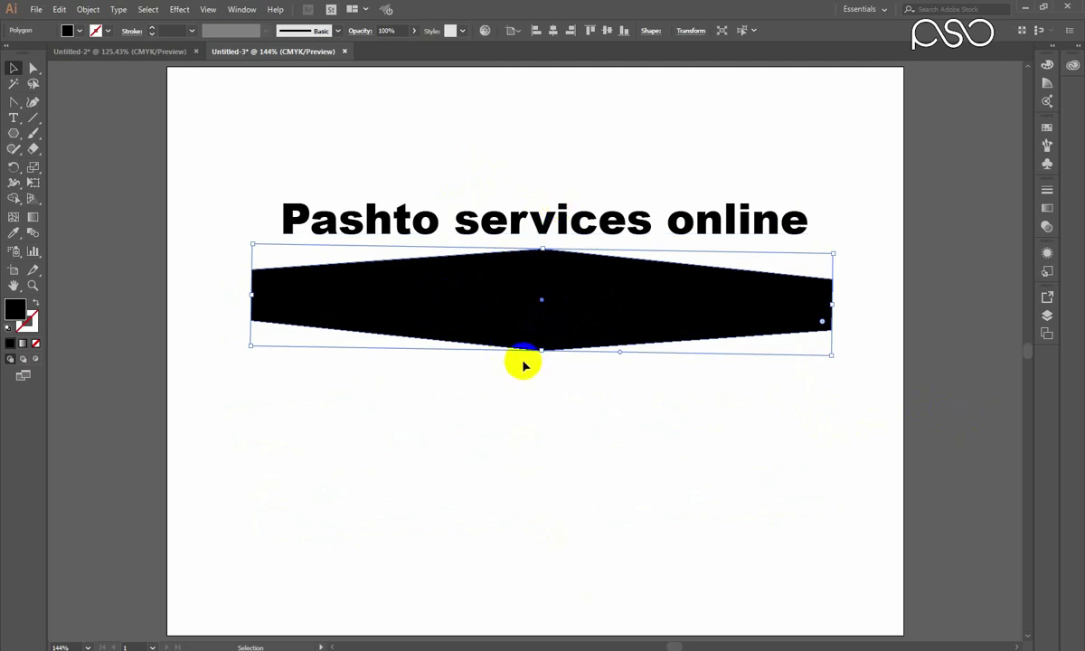
{"action": "left_click_drag", "start_coordinate": [458, 134], "coordinate": [502, 266]}
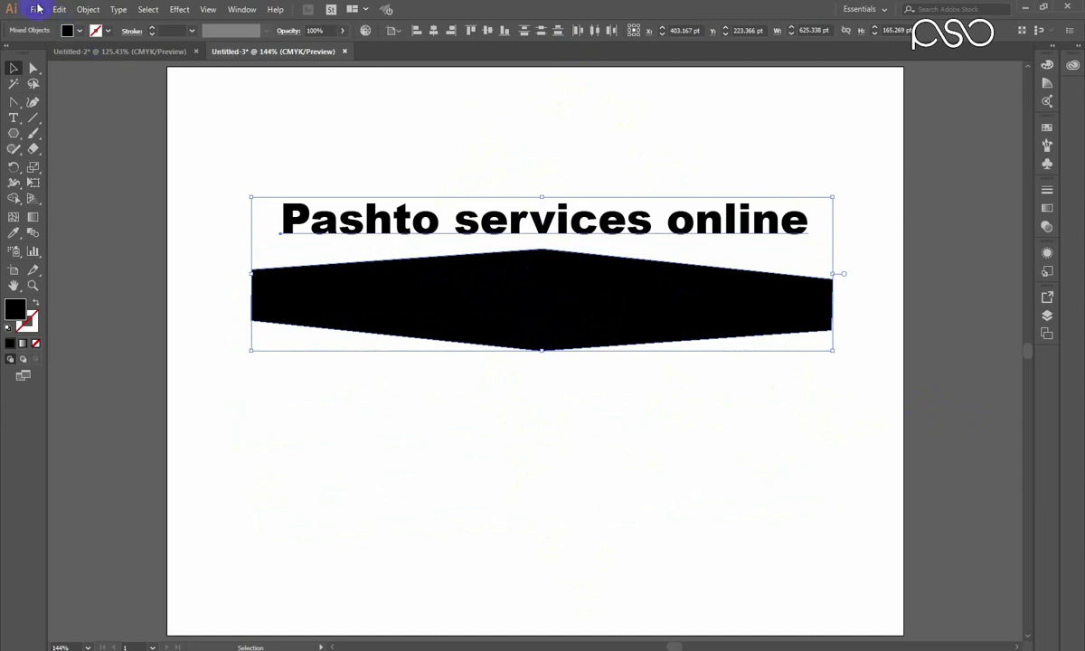
Apply Envelope Distort > Make with Top Object so the text fills the flattened hexagon.
{"action": "left_click", "coordinate": [86, 9]}
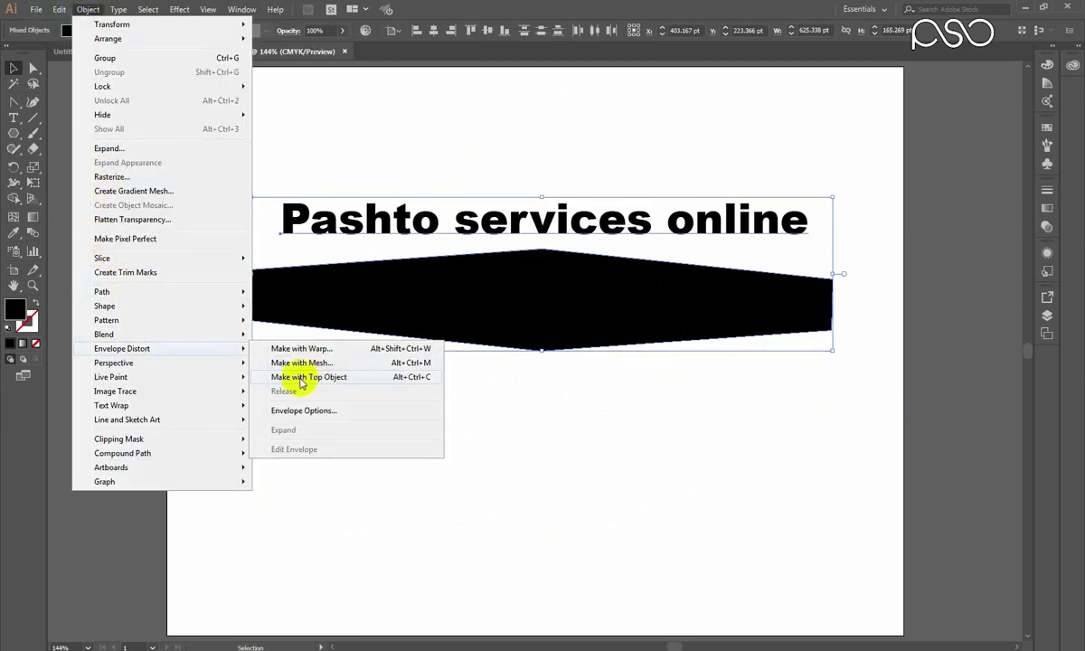
{"action": "left_click", "coordinate": [324, 380]}
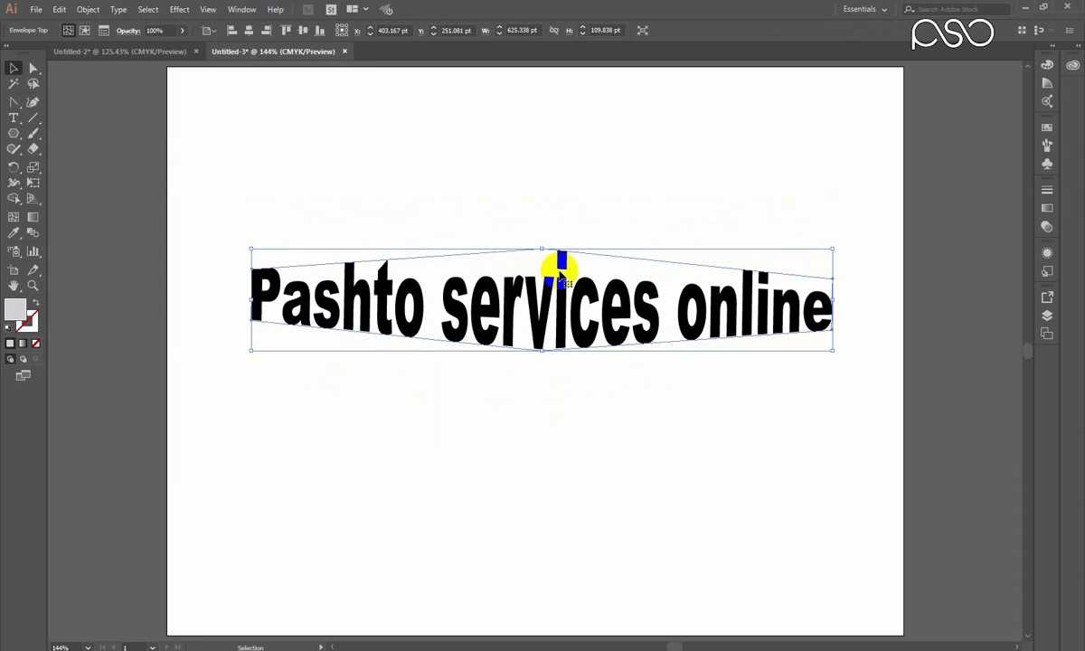
{"action": "left_click", "coordinate": [87, 10]}
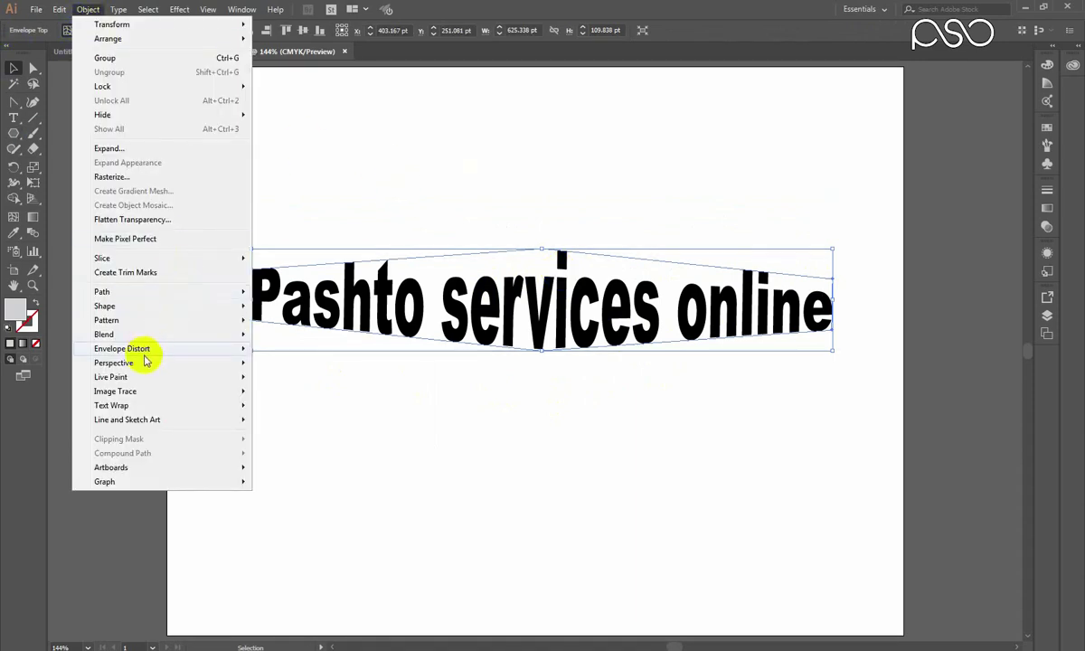
Release the hexagon envelope and drag the released shape down off the text.
{"action": "mouse_move", "coordinate": [242, 349]}
{"action": "left_click", "coordinate": [302, 394]}
{"action": "left_click", "coordinate": [436, 417]}
{"action": "left_click_drag", "start_coordinate": [549, 351], "coordinate": [552, 436]}
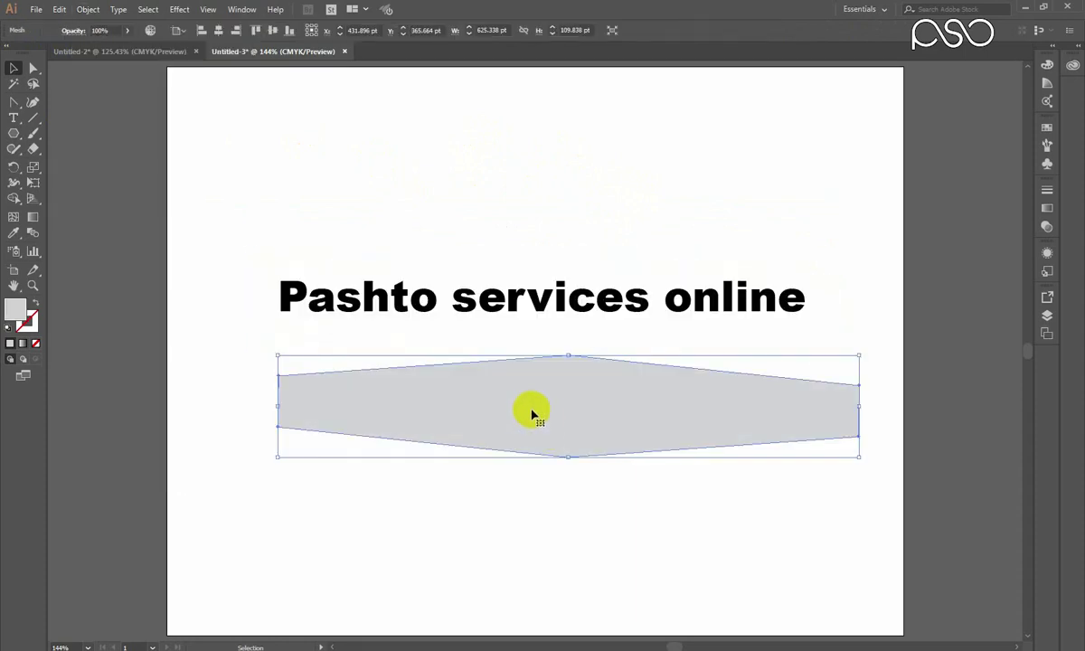
Undo back to separate text and black hexagon, then select and delete the hexagon.
{"action": "key", "text": "ctrl"}
{"action": "key", "text": "ctrl+z"}
{"action": "key", "text": "ctrl+z"}
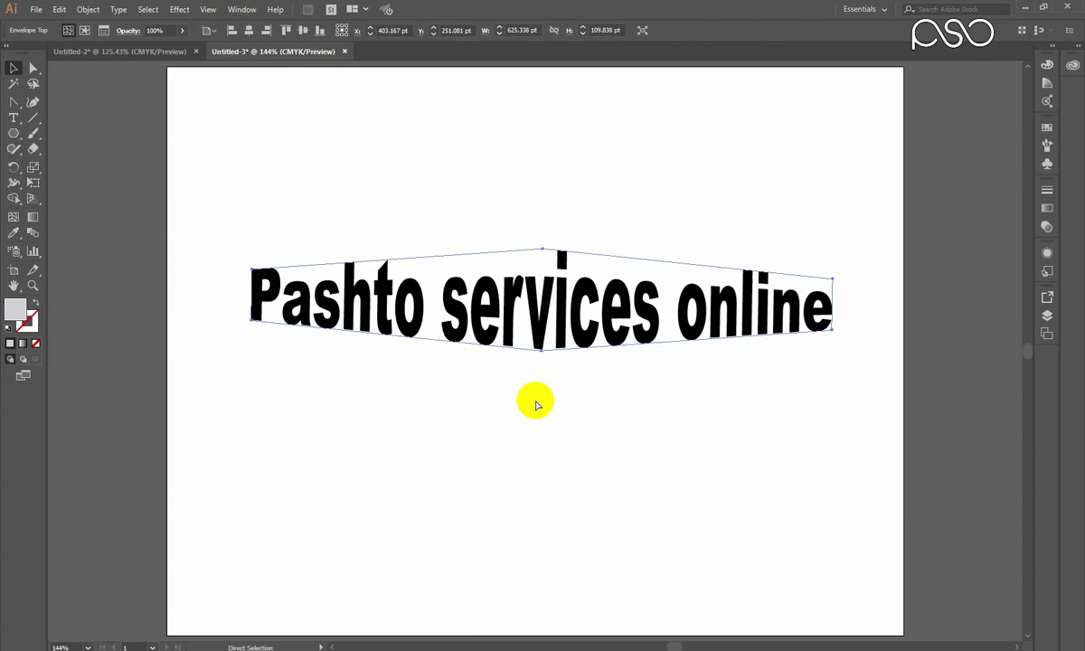
{"action": "key", "text": "ctrl+z"}
{"action": "left_click", "coordinate": [541, 310]}
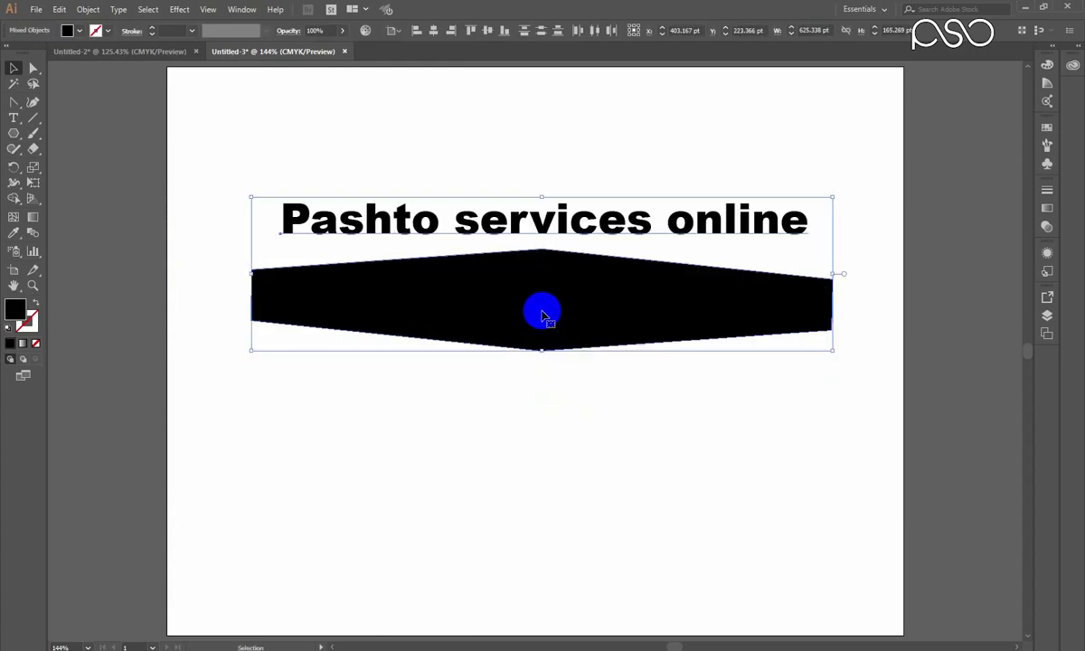
{"action": "left_click", "coordinate": [529, 317]}
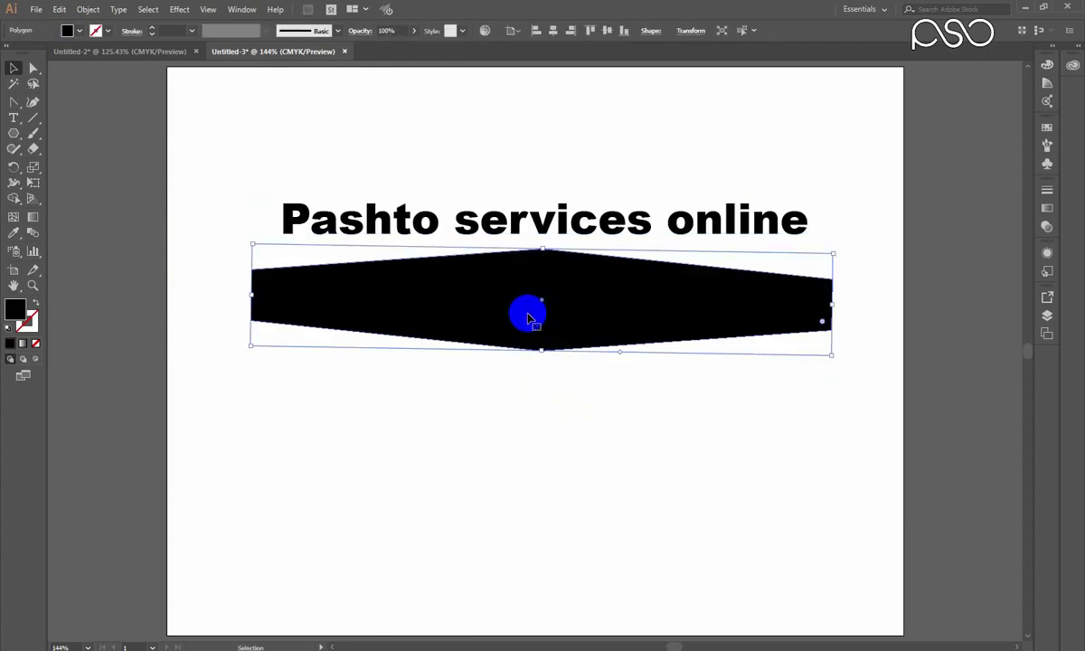
{"action": "key", "text": "Delete"}
Delete the restored black hexagon and move the text down toward the page centre.
{"action": "left_click", "coordinate": [477, 322]}
{"action": "key", "text": "Delete"}
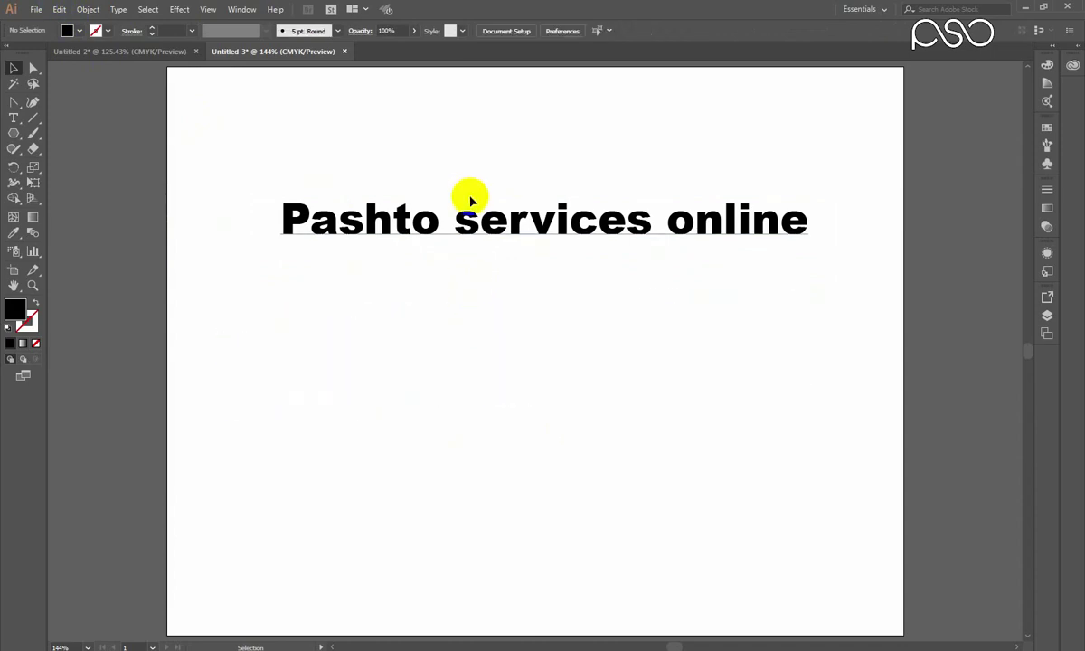
{"action": "left_click", "coordinate": [504, 237]}
{"action": "left_click_drag", "start_coordinate": [525, 226], "coordinate": [514, 274]}
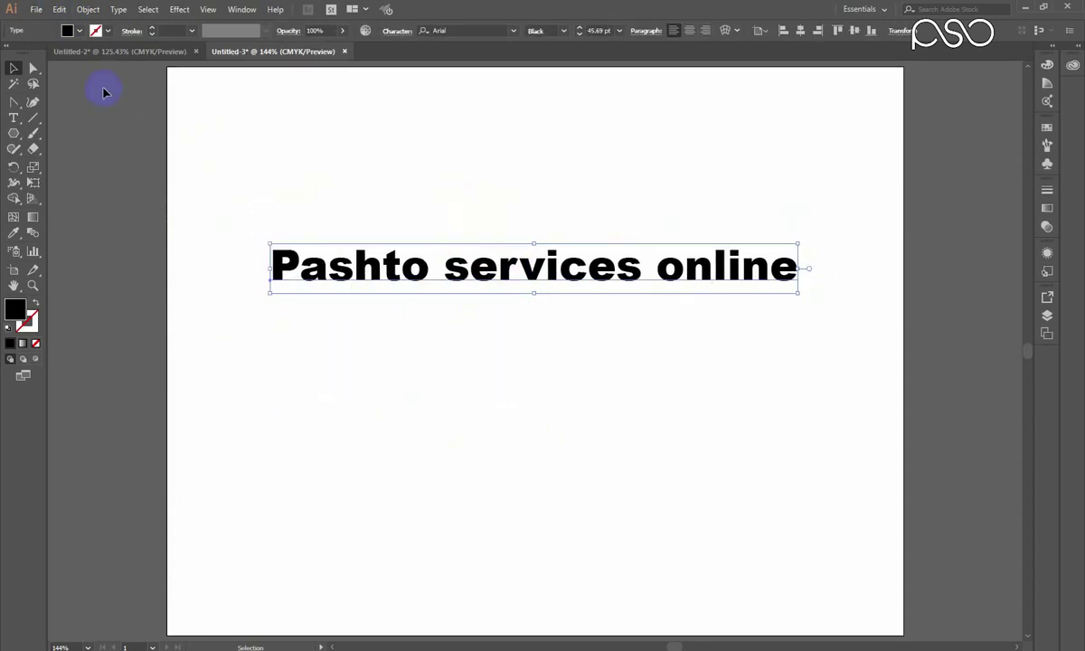
Warp the text with Envelope Distort > Make with Warp using Arc Upper at 50% bend.
{"action": "left_click", "coordinate": [94, 12]}
{"action": "mouse_move", "coordinate": [146, 349]}
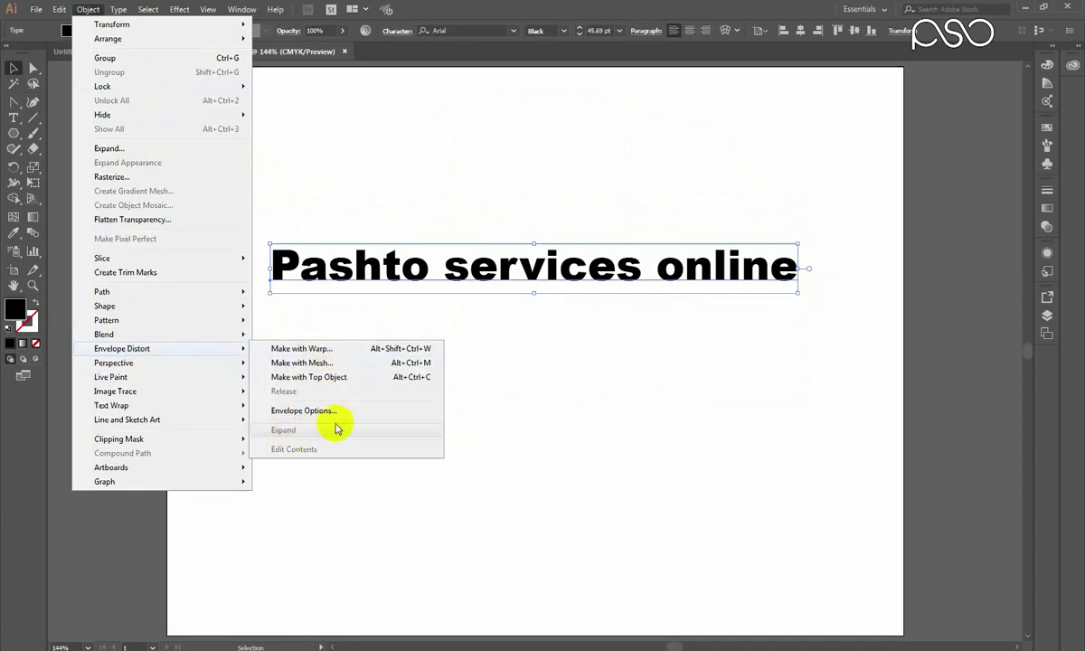
{"action": "left_click", "coordinate": [551, 172]}
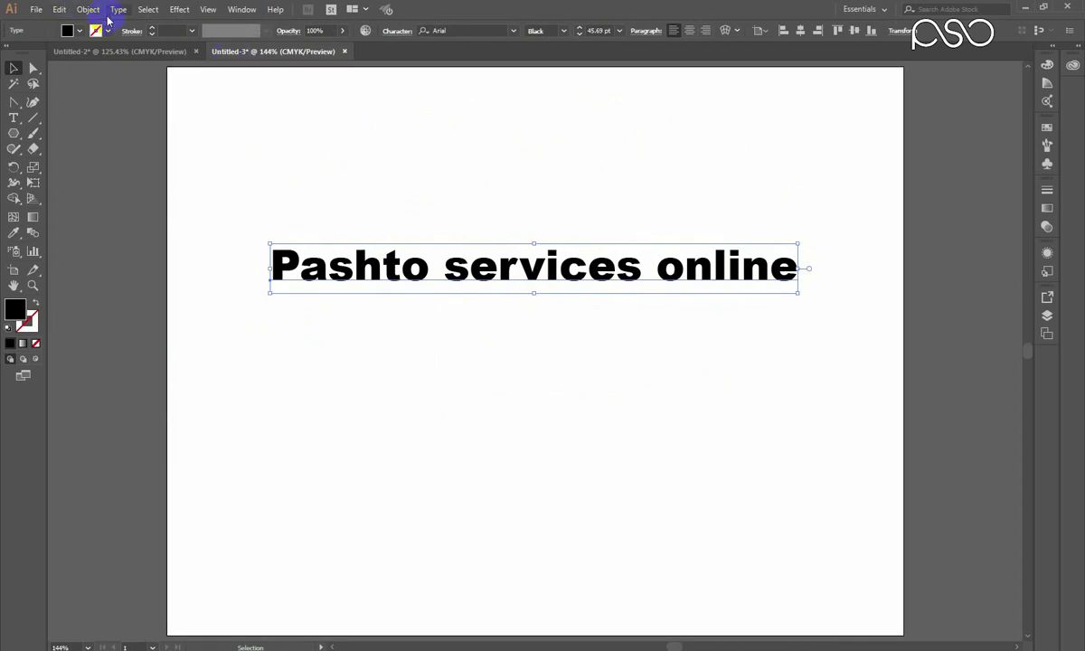
{"action": "left_click", "coordinate": [88, 10]}
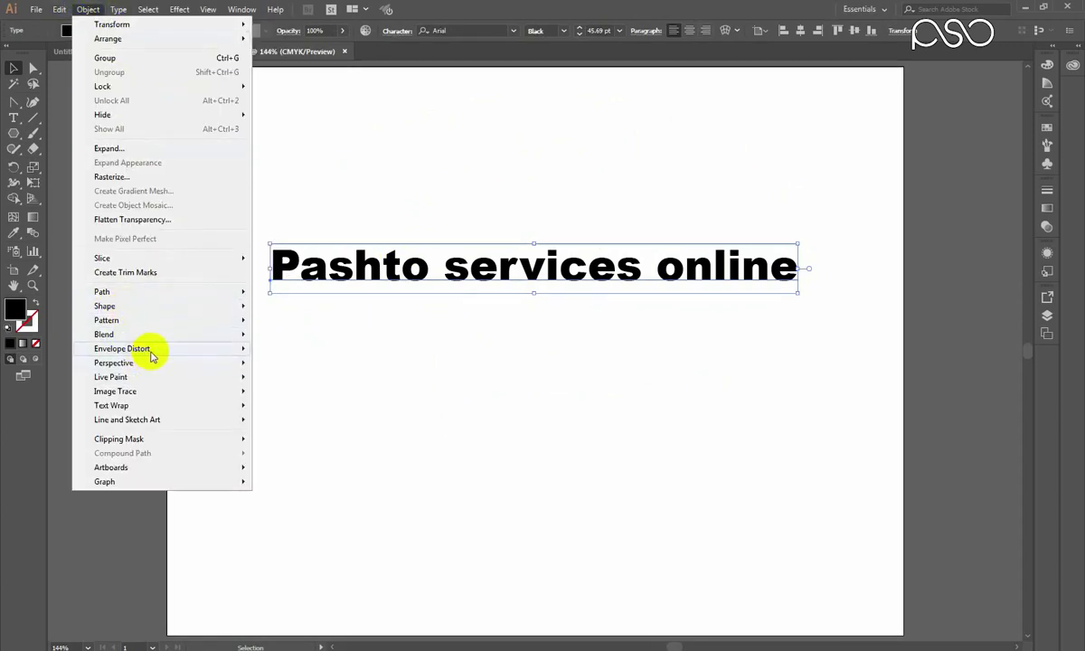
{"action": "mouse_move", "coordinate": [172, 354]}
{"action": "left_click", "coordinate": [308, 352]}
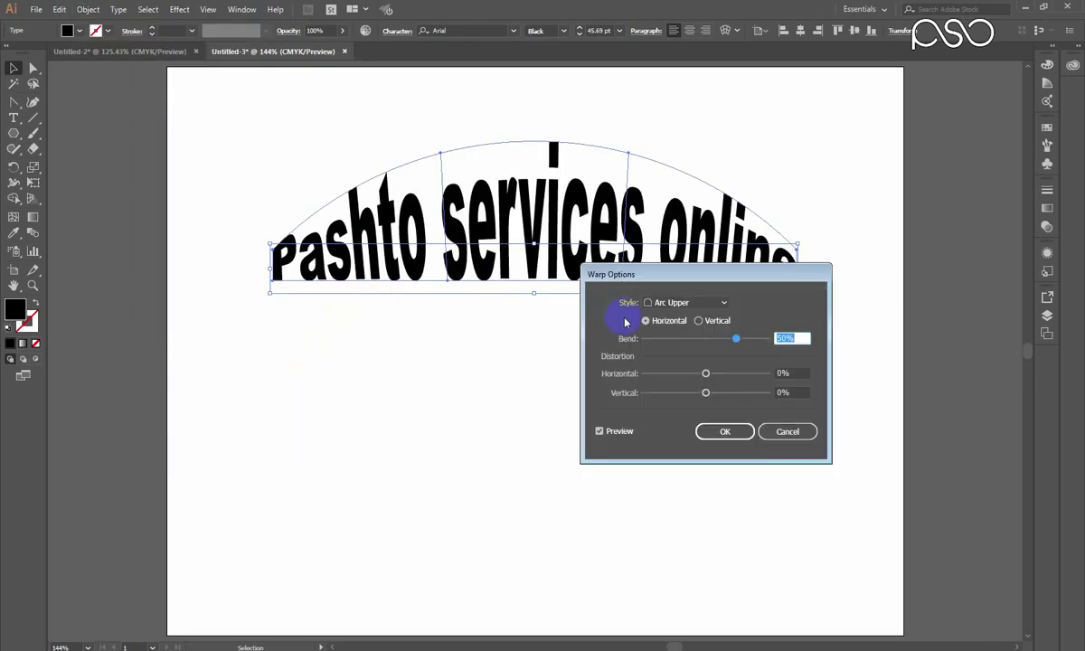
{"action": "left_click", "coordinate": [721, 434]}
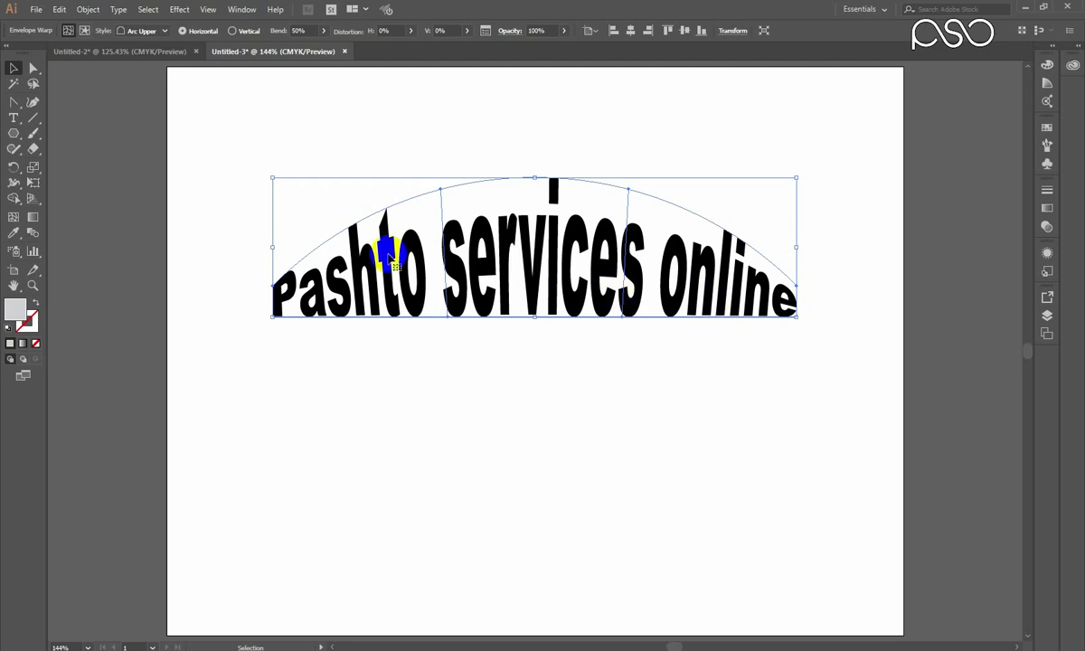
{"action": "left_click", "coordinate": [85, 10]}
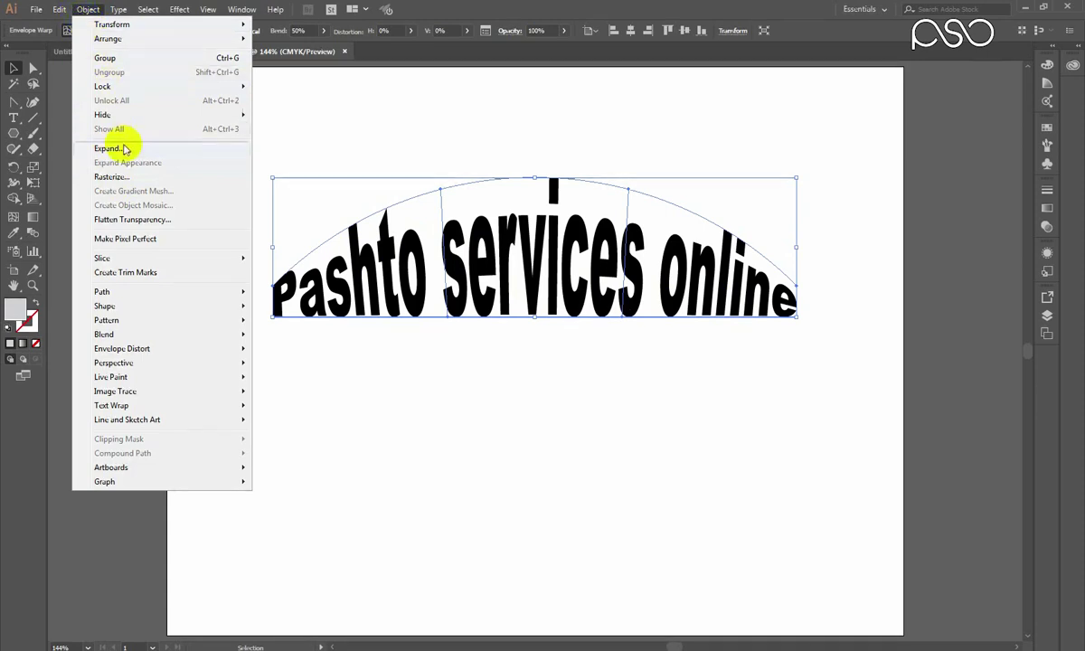
{"action": "mouse_move", "coordinate": [138, 353]}
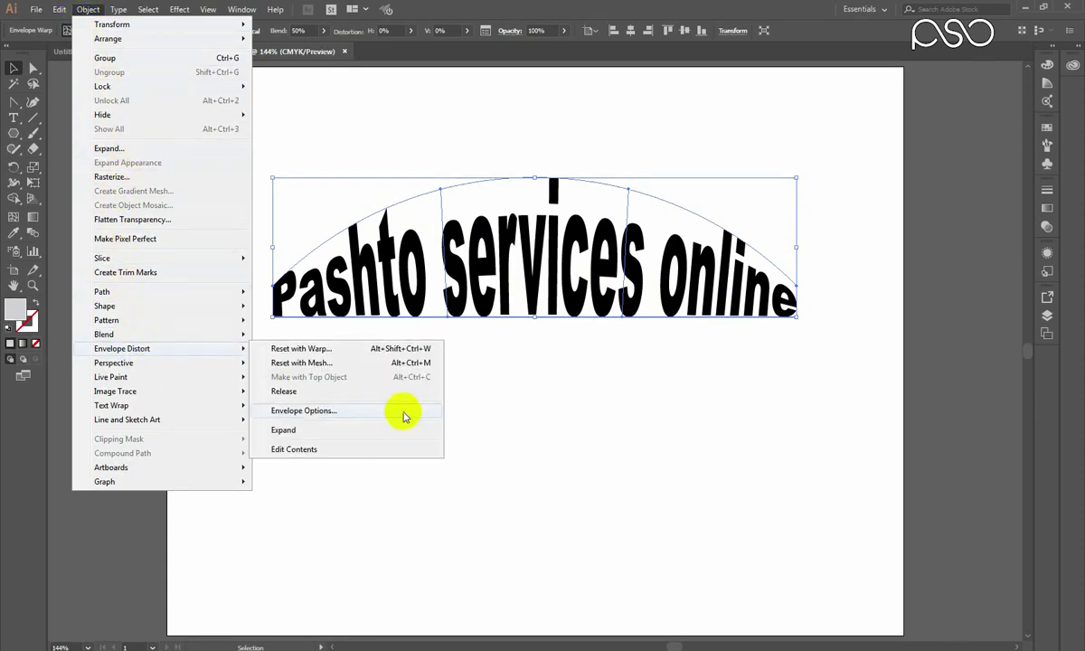
{"action": "left_click", "coordinate": [286, 432]}
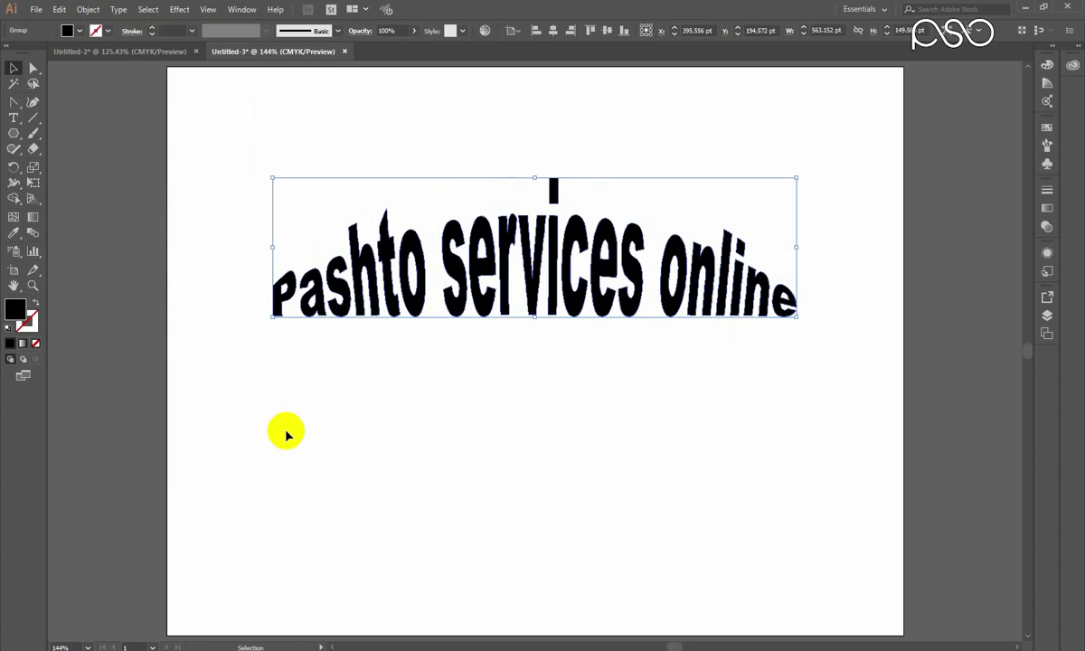
{"action": "left_click", "coordinate": [528, 357]}
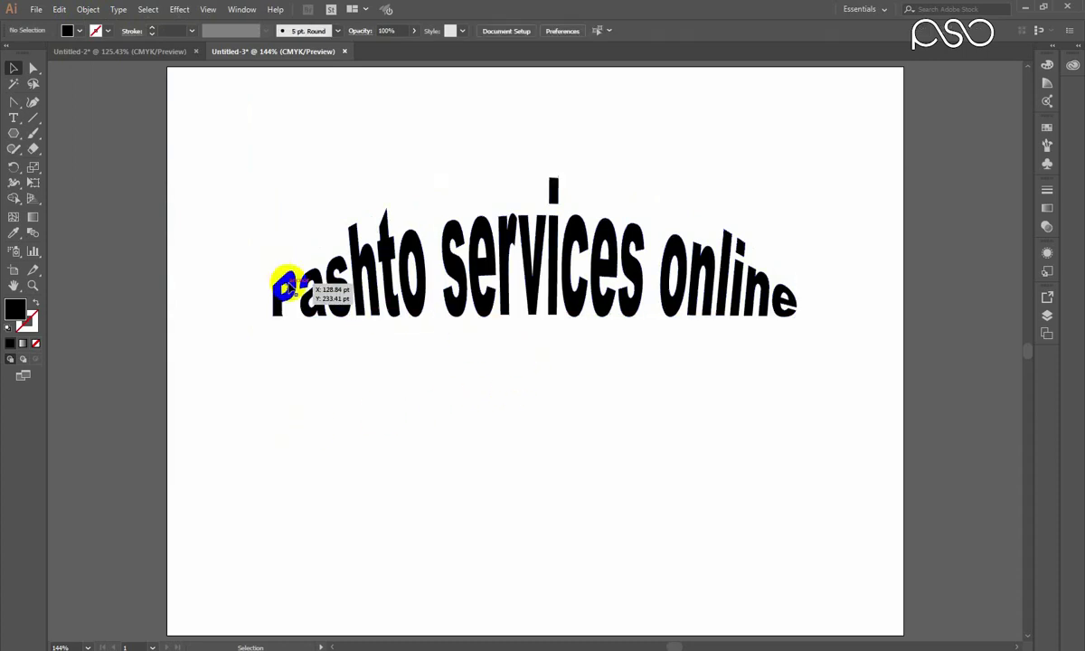
{"action": "left_click", "coordinate": [284, 285]}
{"action": "left_click", "coordinate": [33, 72]}
{"action": "left_click_drag", "start_coordinate": [222, 240], "coordinate": [299, 356]}
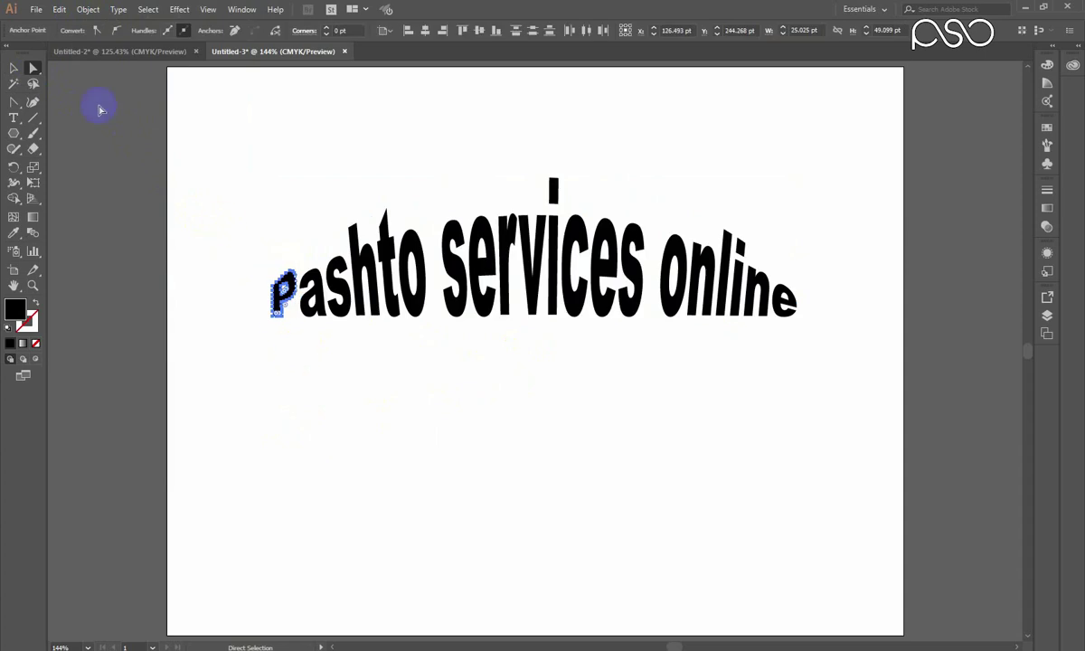
{"action": "left_click", "coordinate": [20, 69]}
{"action": "left_click", "coordinate": [318, 276]}
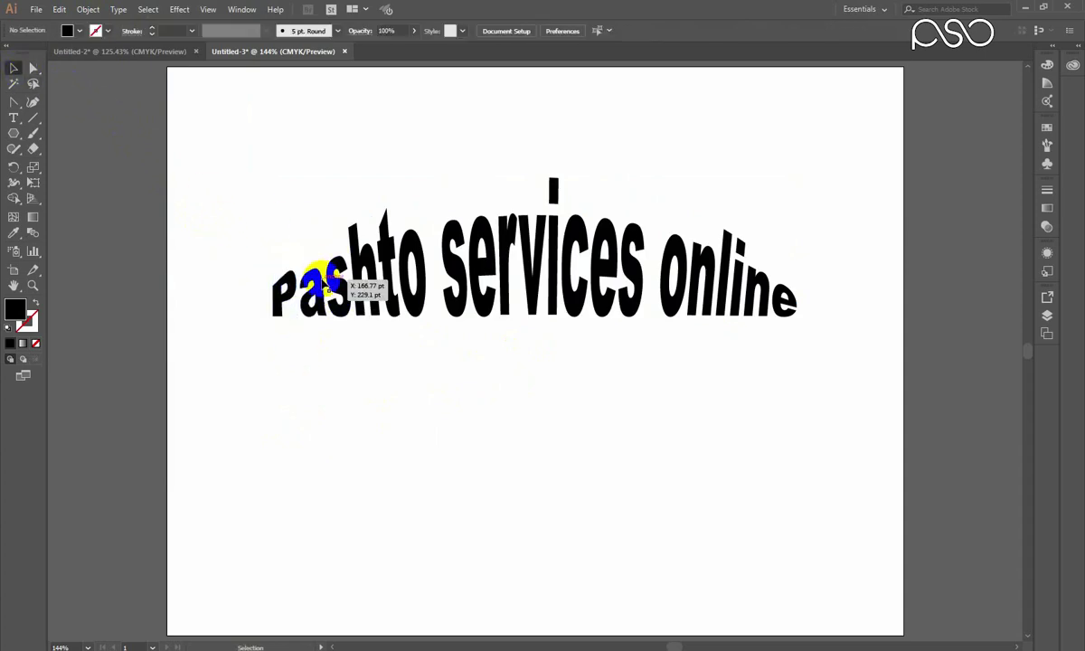
{"action": "left_click", "coordinate": [353, 364]}
{"action": "left_click_drag", "start_coordinate": [229, 206], "coordinate": [476, 348]}
{"action": "left_click", "coordinate": [448, 333]}
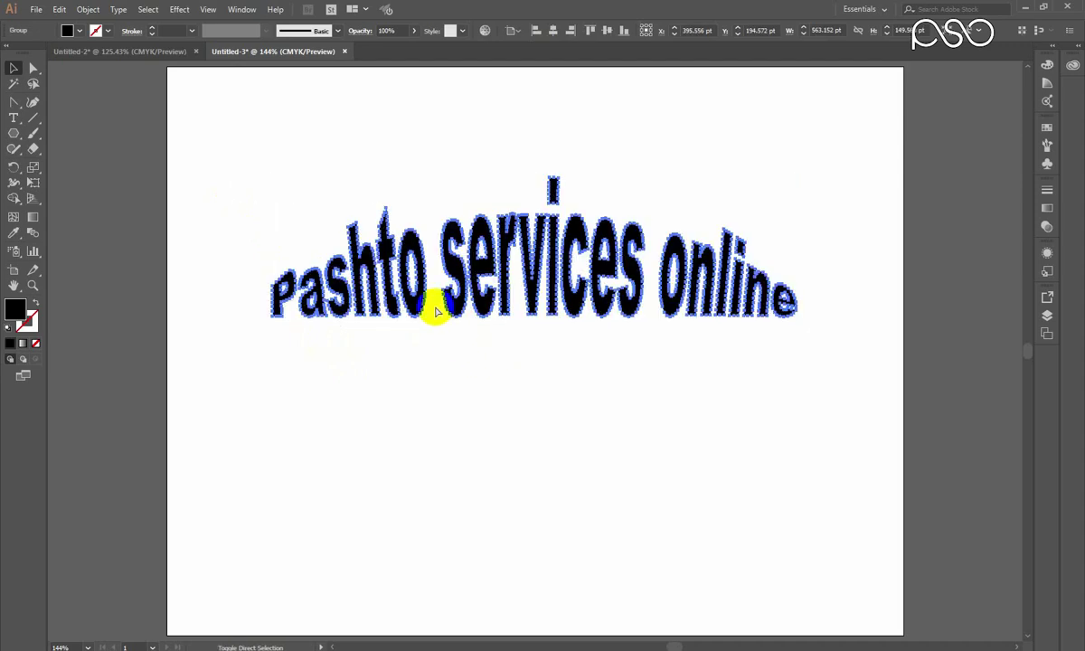
{"action": "left_click", "coordinate": [436, 310]}
{"action": "left_click", "coordinate": [317, 324]}
{"action": "left_click", "coordinate": [288, 287]}
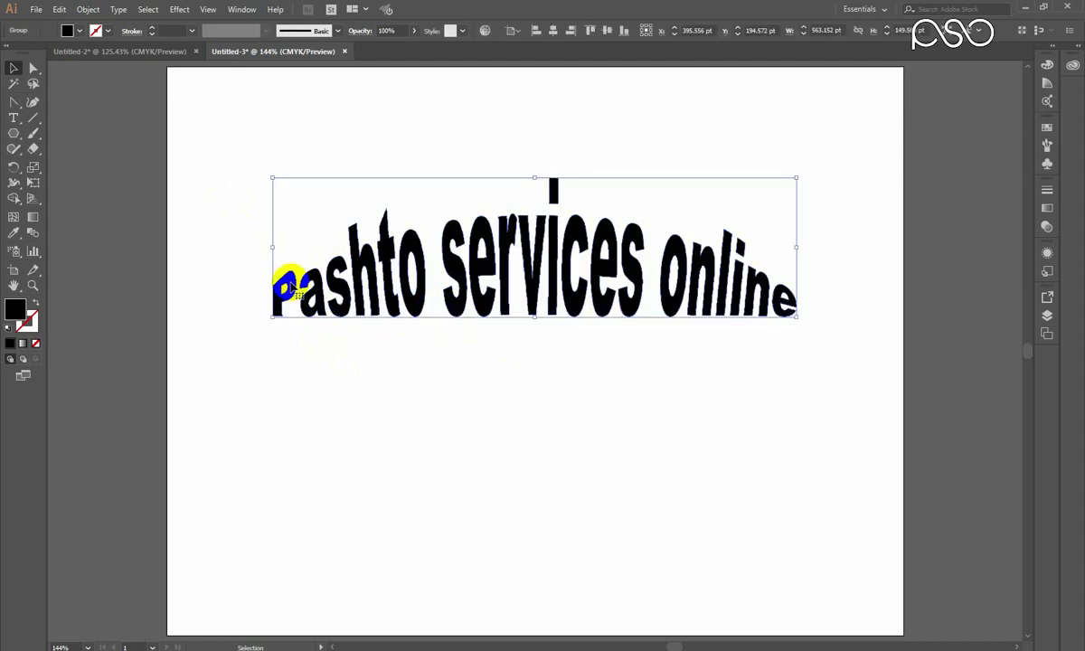
{"action": "mouse_move", "coordinate": [287, 287]}
{"action": "left_mouse_down"}
{"action": "mouse_move", "coordinate": [281, 315]}
{"action": "mouse_move", "coordinate": [298, 274]}
{"action": "left_mouse_up"}
{"action": "left_click", "coordinate": [391, 250]}
Undo back to plain text and open the Effect > Warp > Arc dialog.
{"action": "key", "text": "ctrl+z"}
{"action": "key", "text": "ctrl+z"}
{"action": "key", "text": "ctrl+z"}
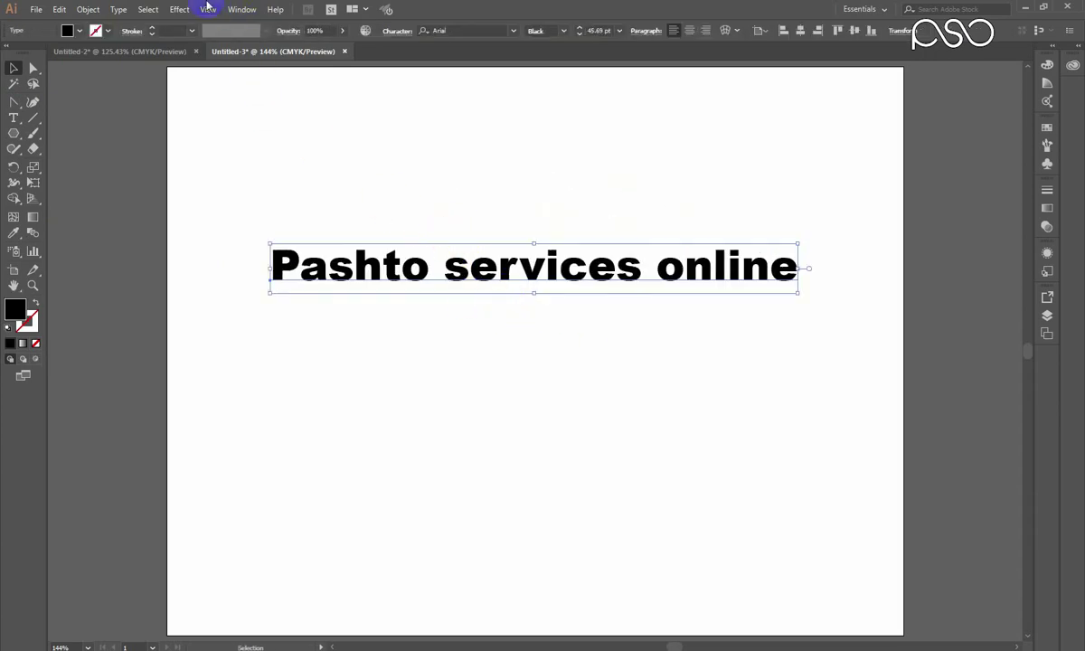
{"action": "left_click", "coordinate": [179, 9]}
{"action": "left_click", "coordinate": [186, 271]}
{"action": "left_click", "coordinate": [179, 9]}
{"action": "mouse_move", "coordinate": [279, 176]}
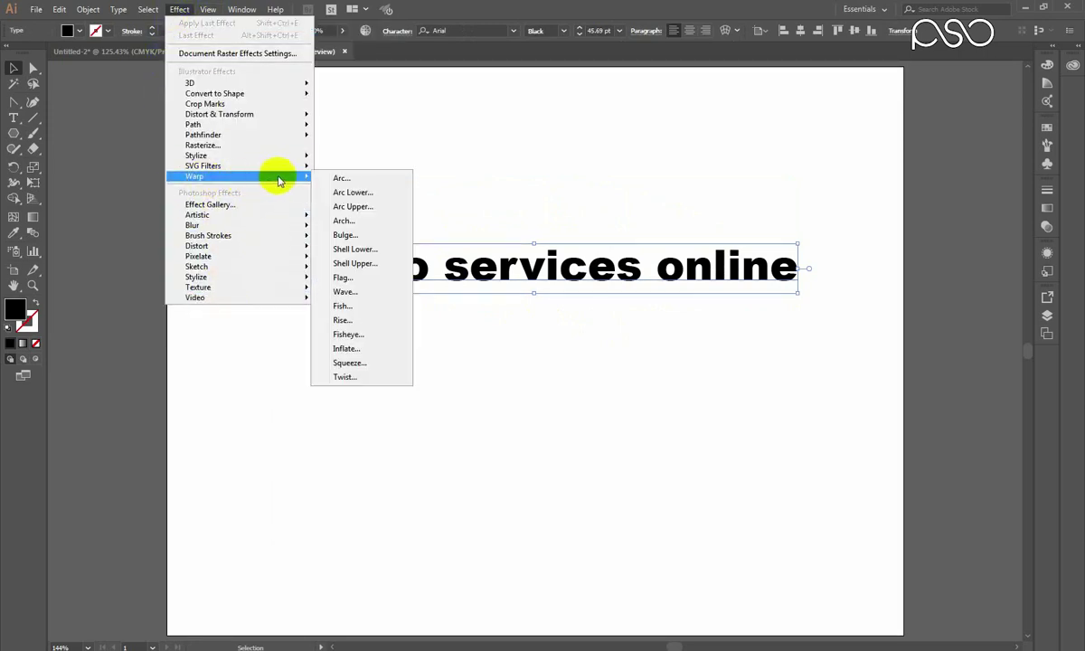
{"action": "left_click", "coordinate": [357, 181]}
Set the warp style to Arc Upper with a horizontal 50% bend and apply it.
{"action": "left_click_drag", "start_coordinate": [663, 271], "coordinate": [803, 256]}
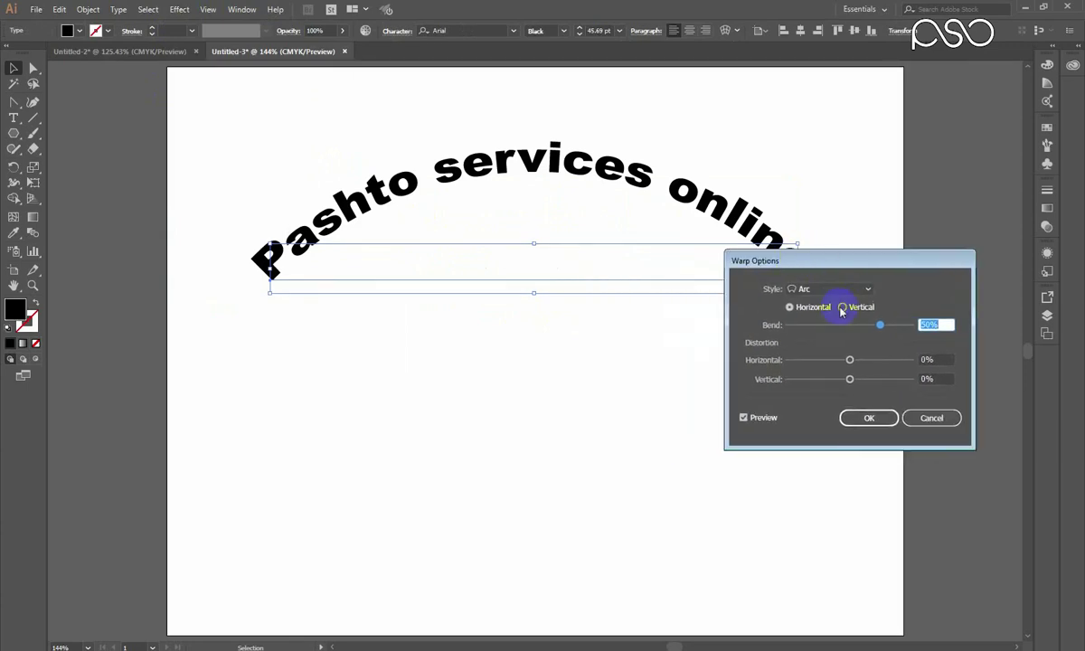
{"action": "left_click", "coordinate": [843, 307]}
{"action": "left_click", "coordinate": [823, 307]}
{"action": "left_click", "coordinate": [818, 288]}
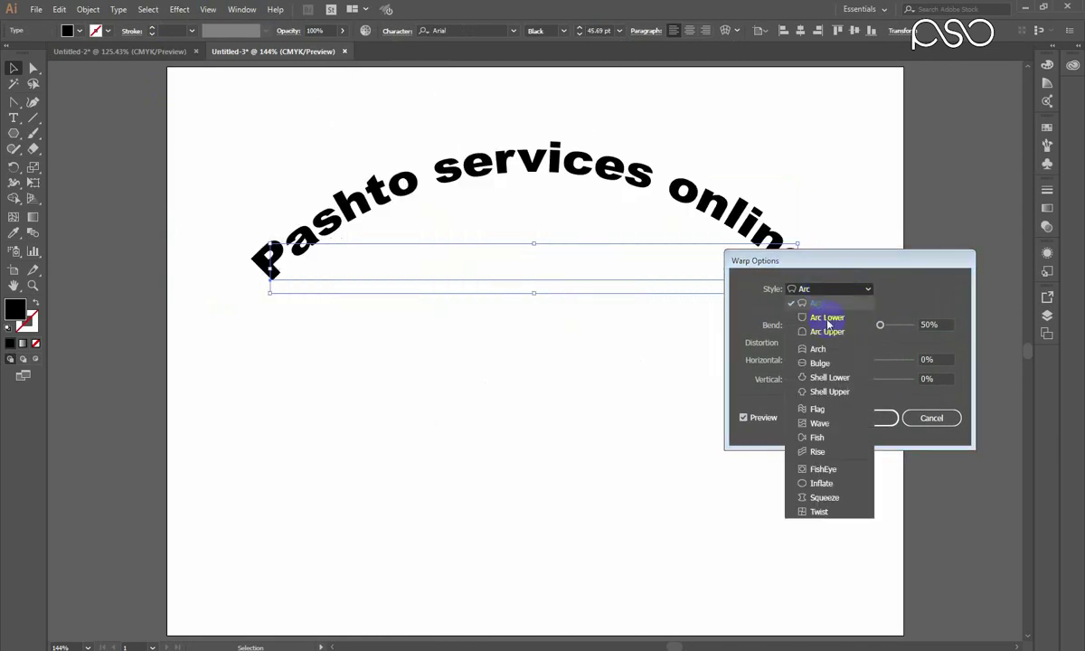
{"action": "left_click", "coordinate": [818, 349]}
{"action": "left_click", "coordinate": [825, 290]}
{"action": "left_click", "coordinate": [823, 318]}
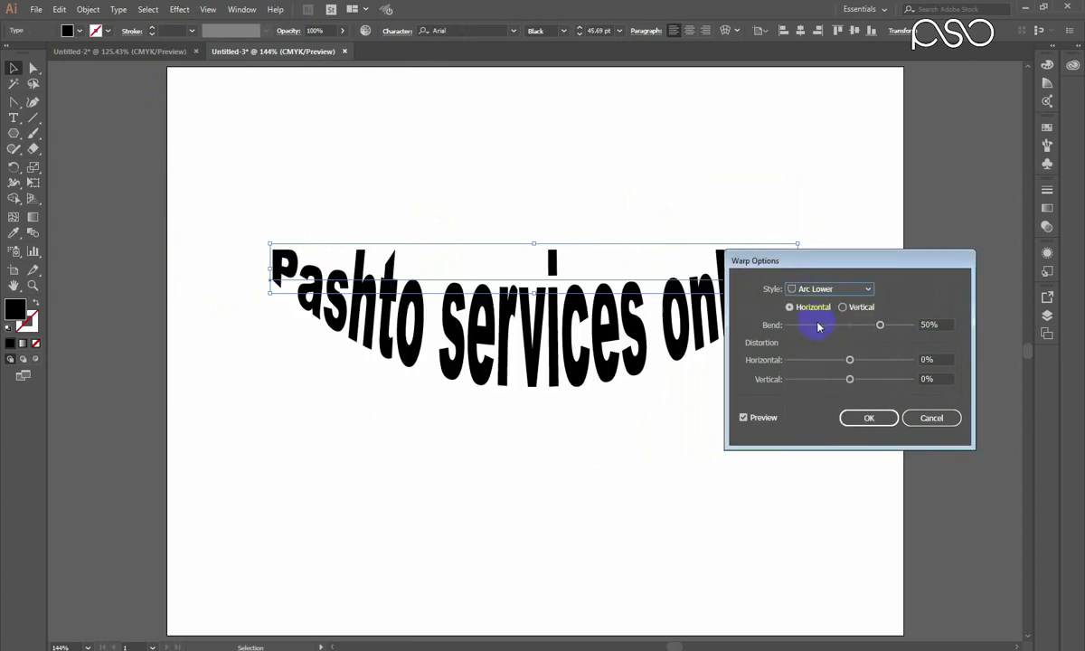
{"action": "left_click", "coordinate": [820, 290]}
{"action": "left_click", "coordinate": [824, 333]}
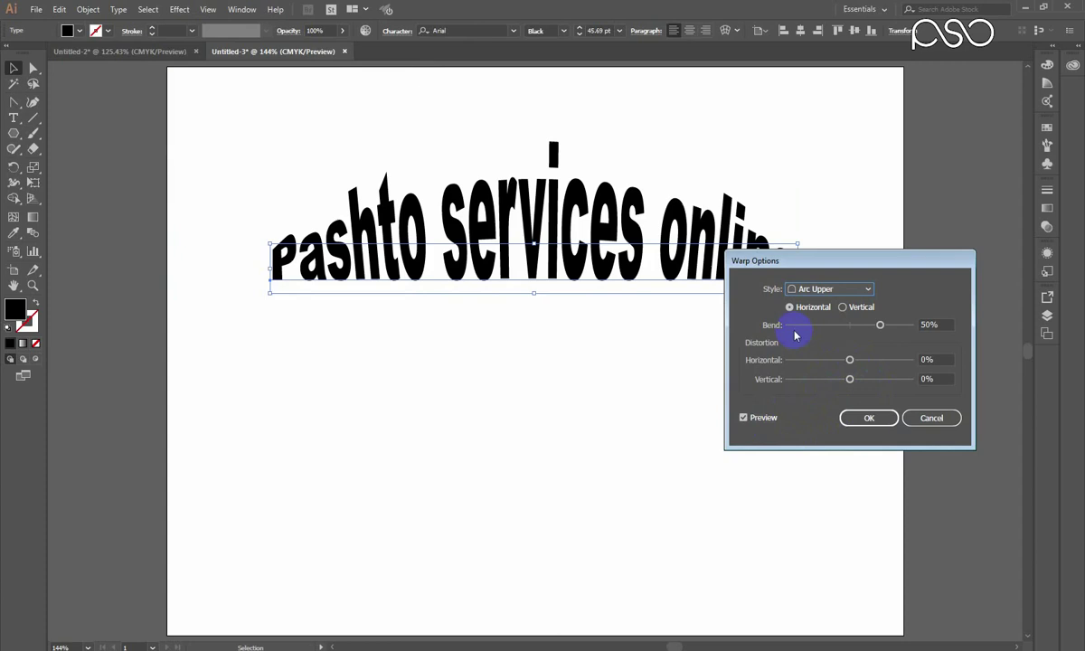
{"action": "left_click", "coordinate": [865, 417]}
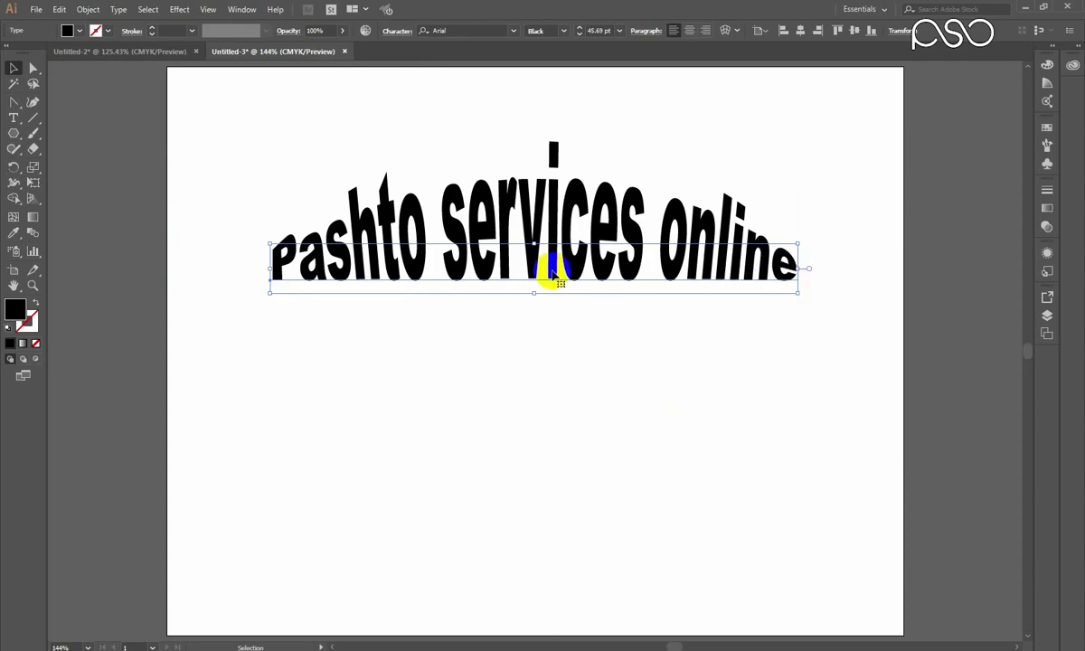
Select the Arc Upper text and expand it into plain artwork with Object > Expand Appearance.
{"action": "left_click", "coordinate": [479, 371]}
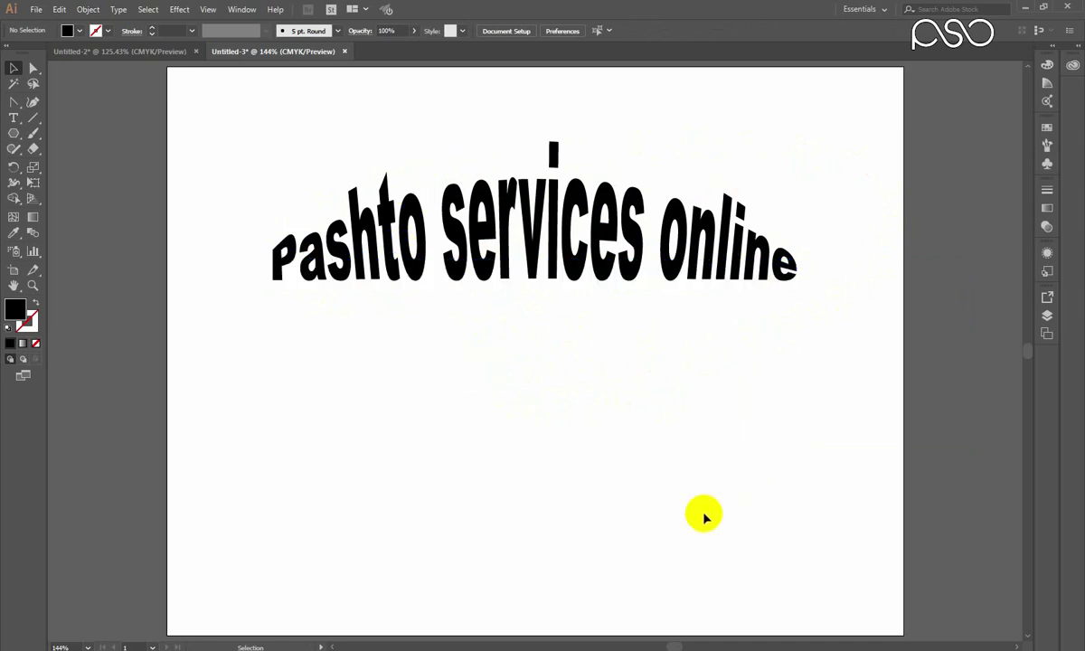
{"action": "left_click", "coordinate": [443, 248]}
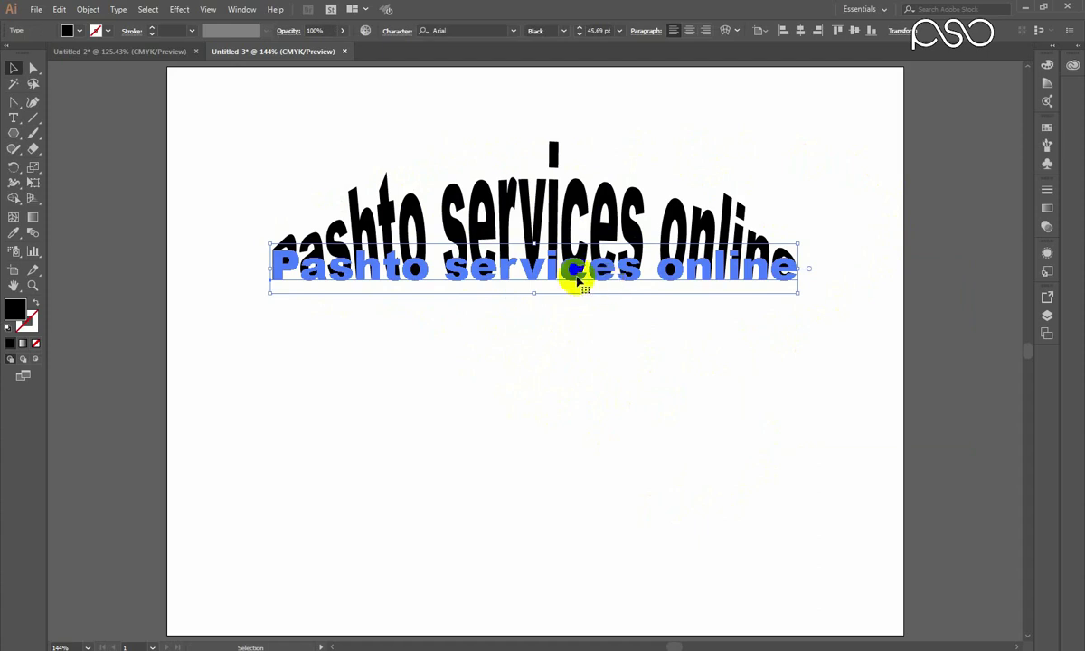
{"action": "left_click", "coordinate": [88, 9]}
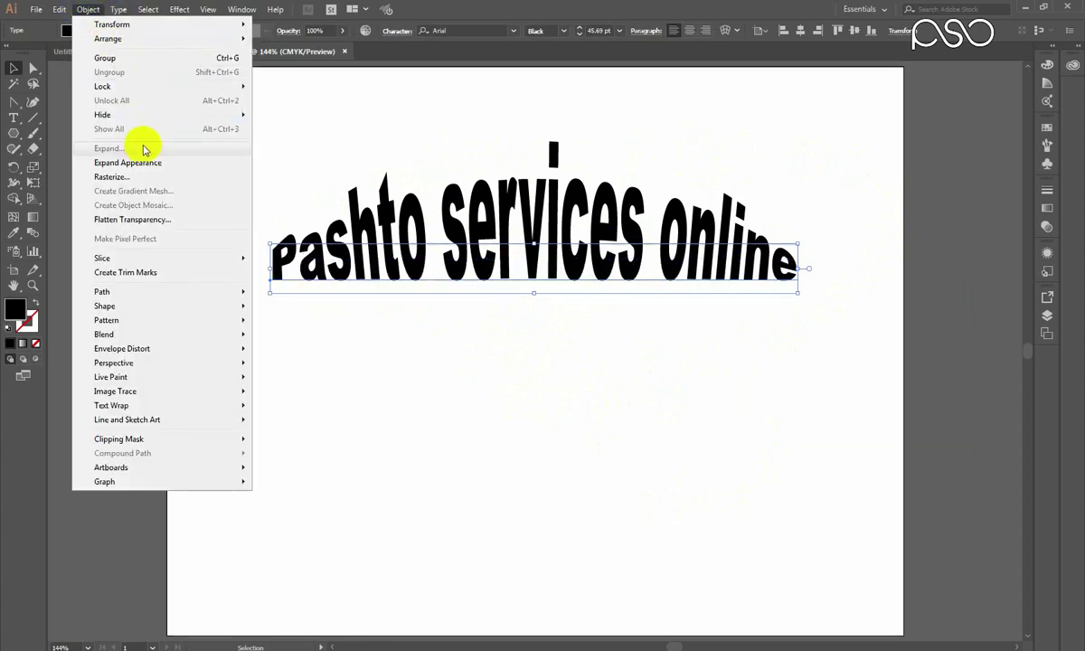
{"action": "left_click", "coordinate": [109, 163]}
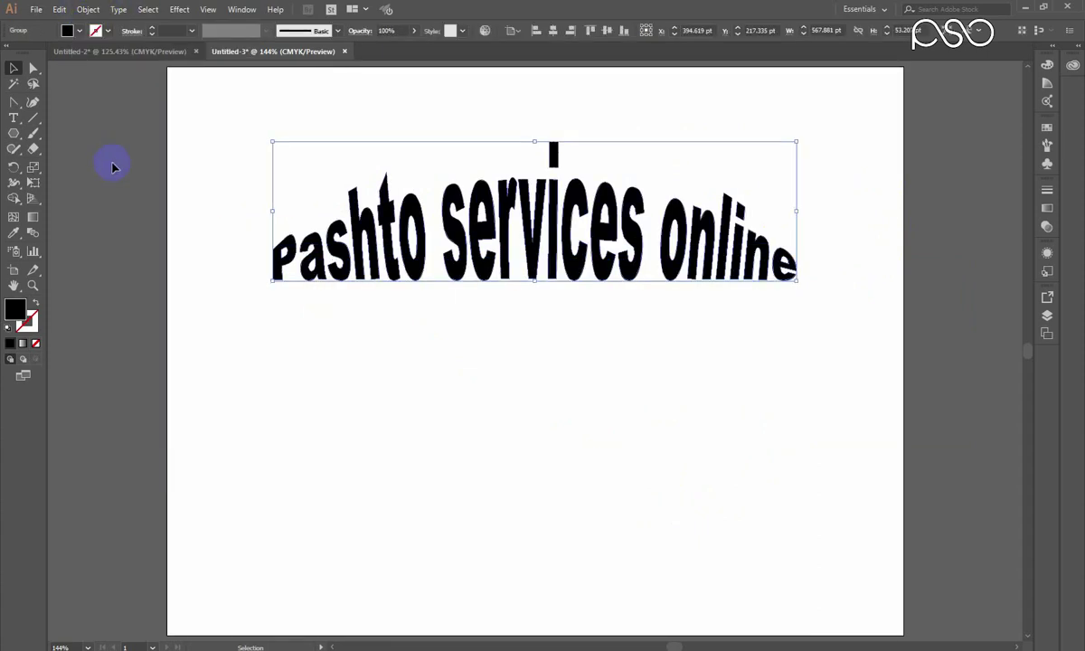
{"action": "left_click", "coordinate": [405, 368]}
{"action": "left_click", "coordinate": [387, 215]}
{"action": "left_click", "coordinate": [387, 215]}
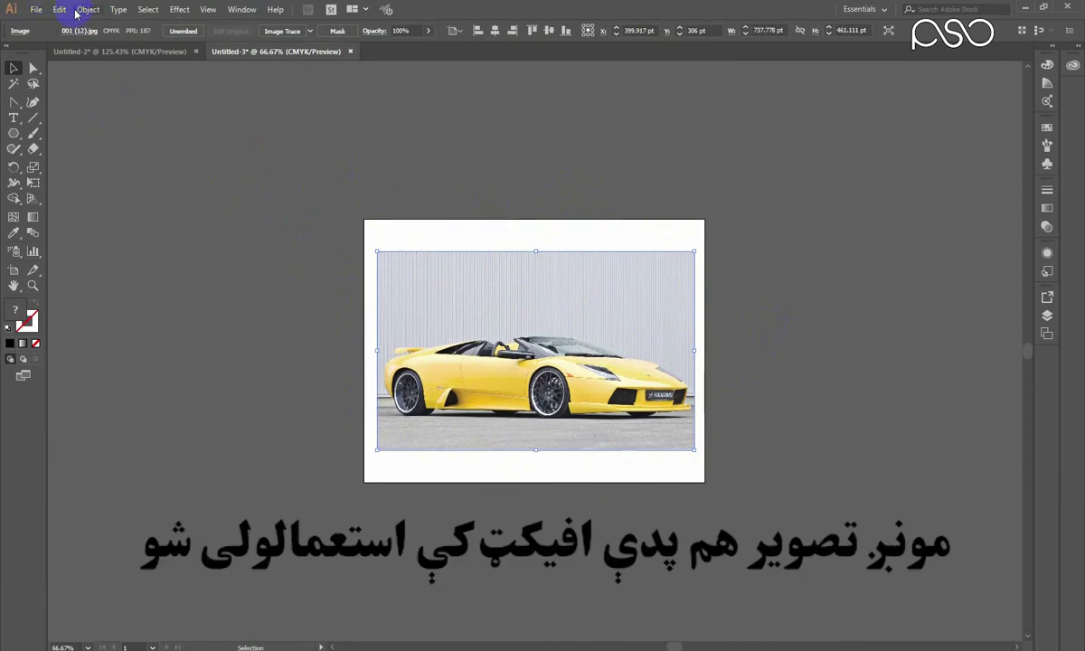
{"action": "left_click", "coordinate": [88, 9]}
{"action": "mouse_move", "coordinate": [114, 348]}
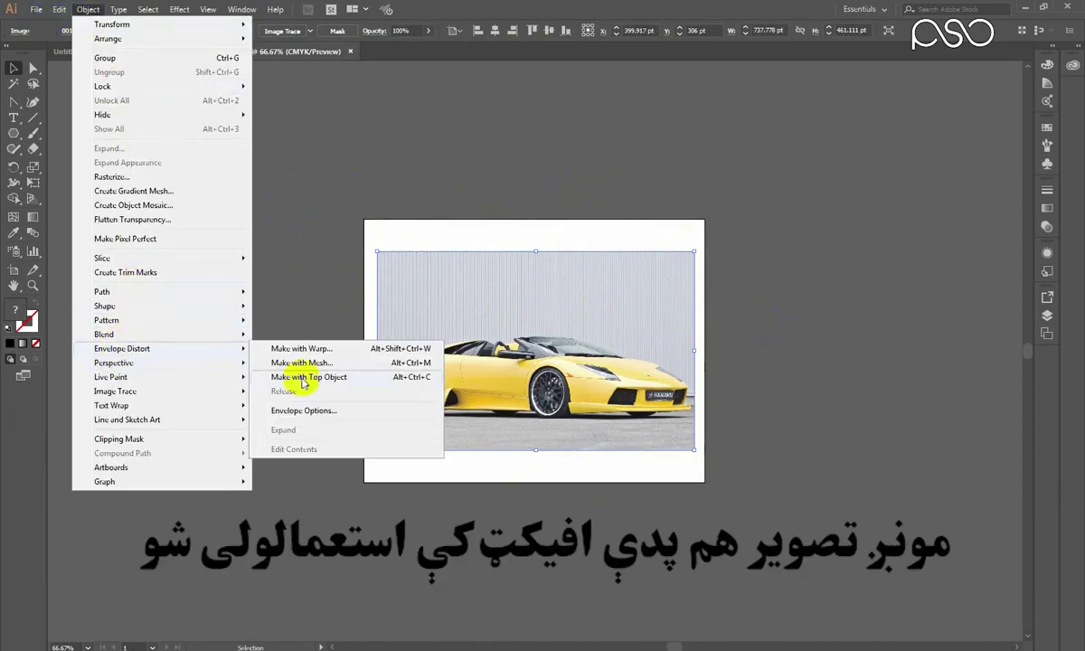
{"action": "key", "text": "Escape"}
{"action": "key", "text": "Escape"}
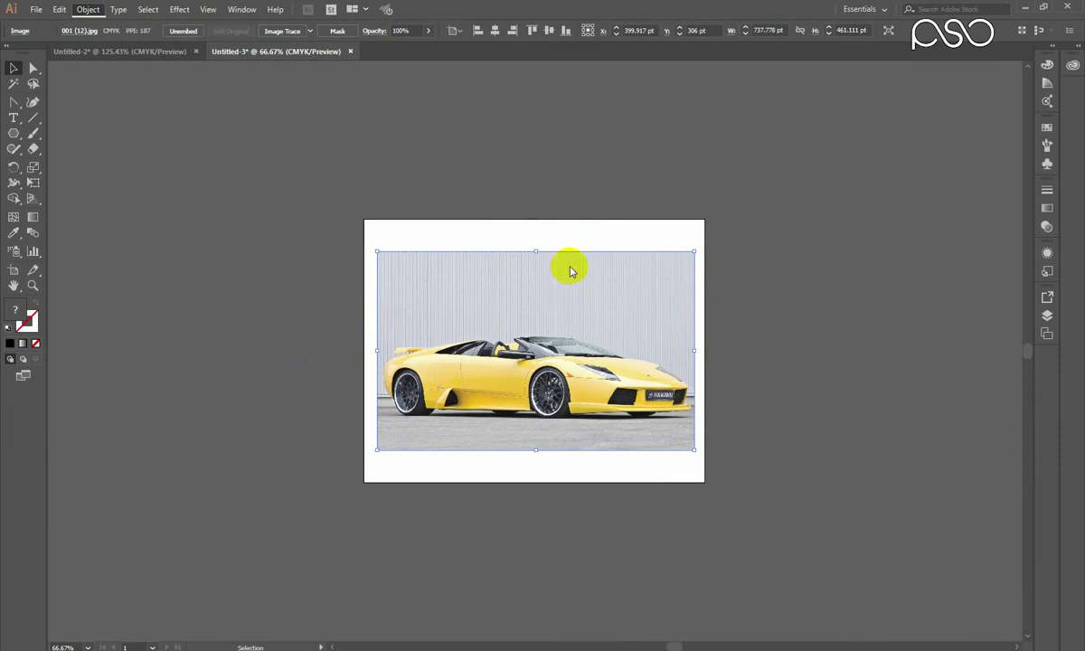
{"action": "key", "text": "ctrl+alt+shift+w"}
{"action": "left_click_drag", "start_coordinate": [806, 256], "coordinate": [804, 200]}
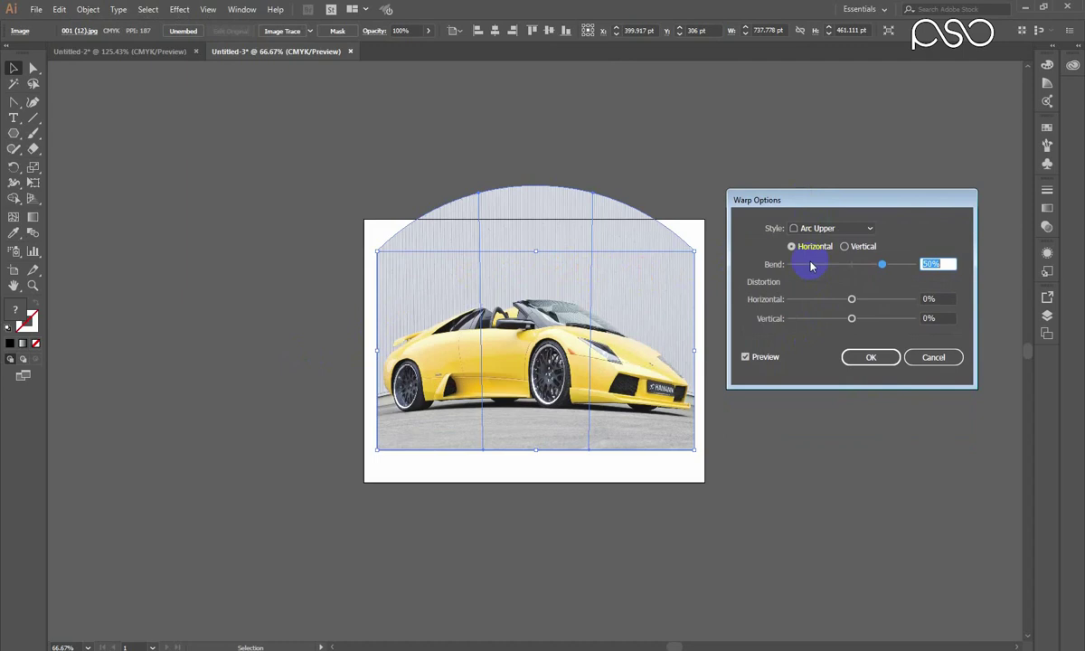
{"action": "left_click", "coordinate": [867, 357]}
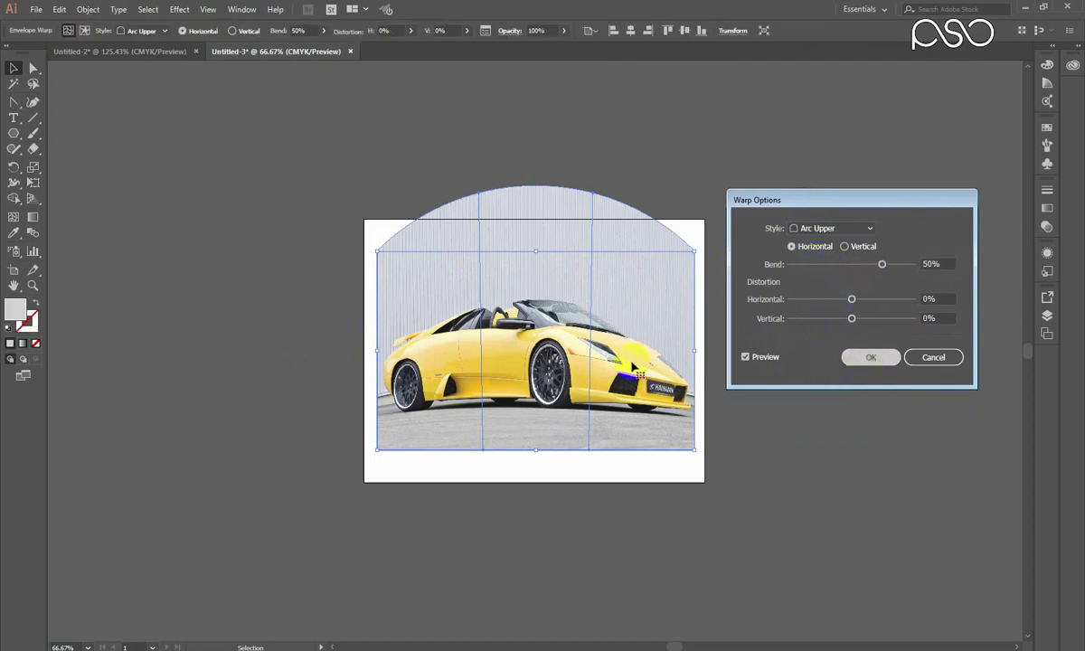
{"action": "left_click", "coordinate": [589, 293]}
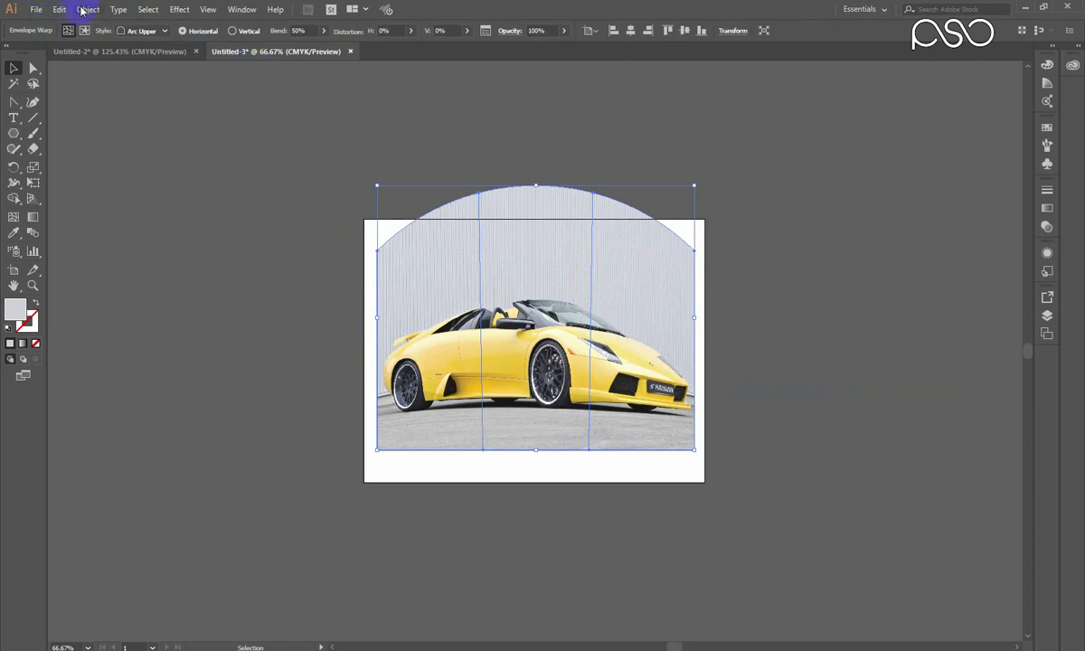
{"action": "left_click_drag", "start_coordinate": [86, 10], "coordinate": [288, 145]}
{"action": "left_click_drag", "start_coordinate": [240, 6], "coordinate": [381, 299]}
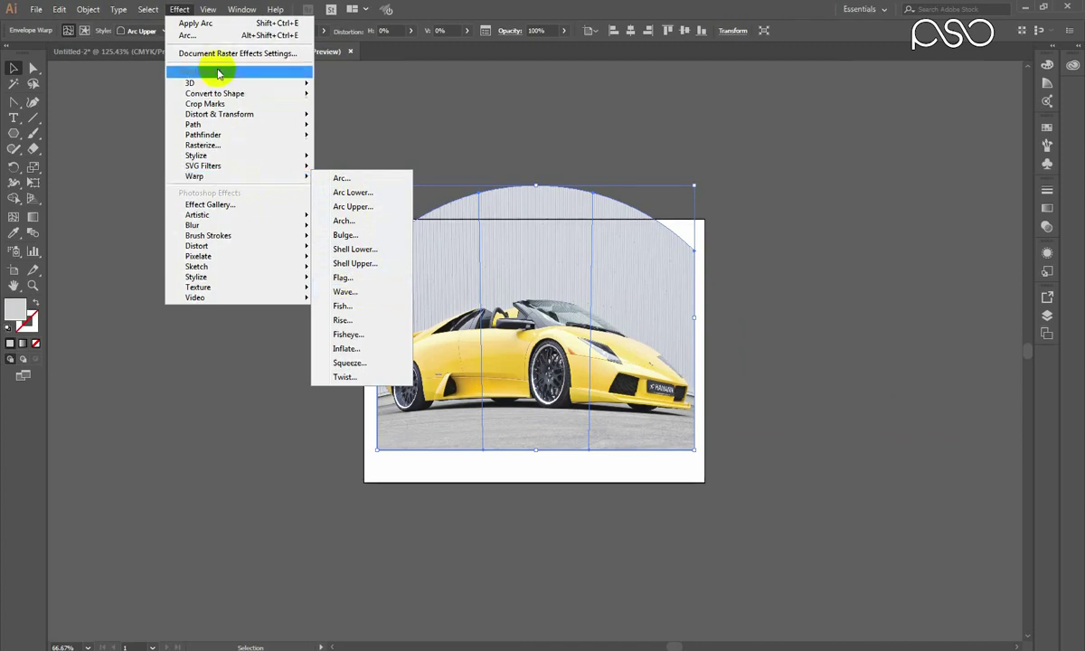
{"action": "left_click", "coordinate": [99, 12]}
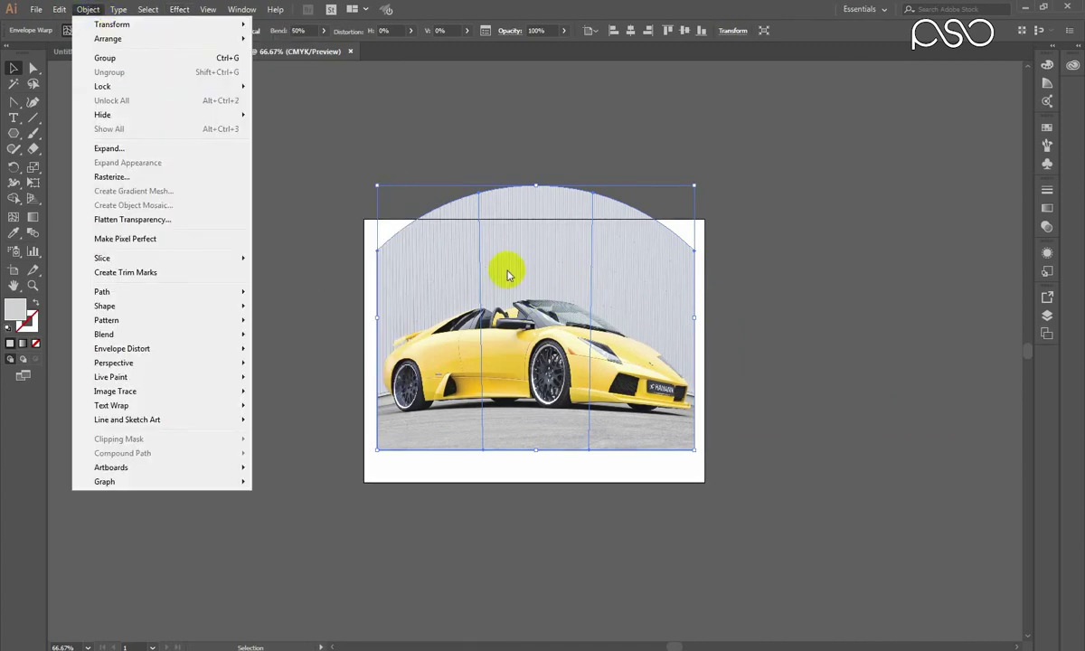
{"action": "left_click", "coordinate": [524, 131]}
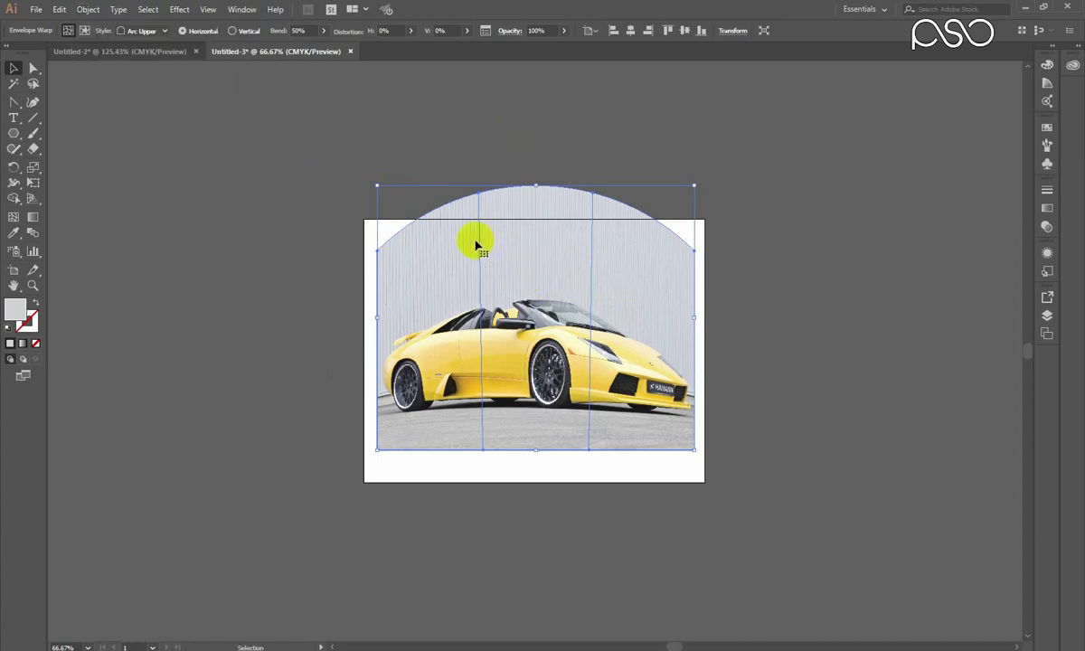
{"action": "key", "text": "ctrl+z"}
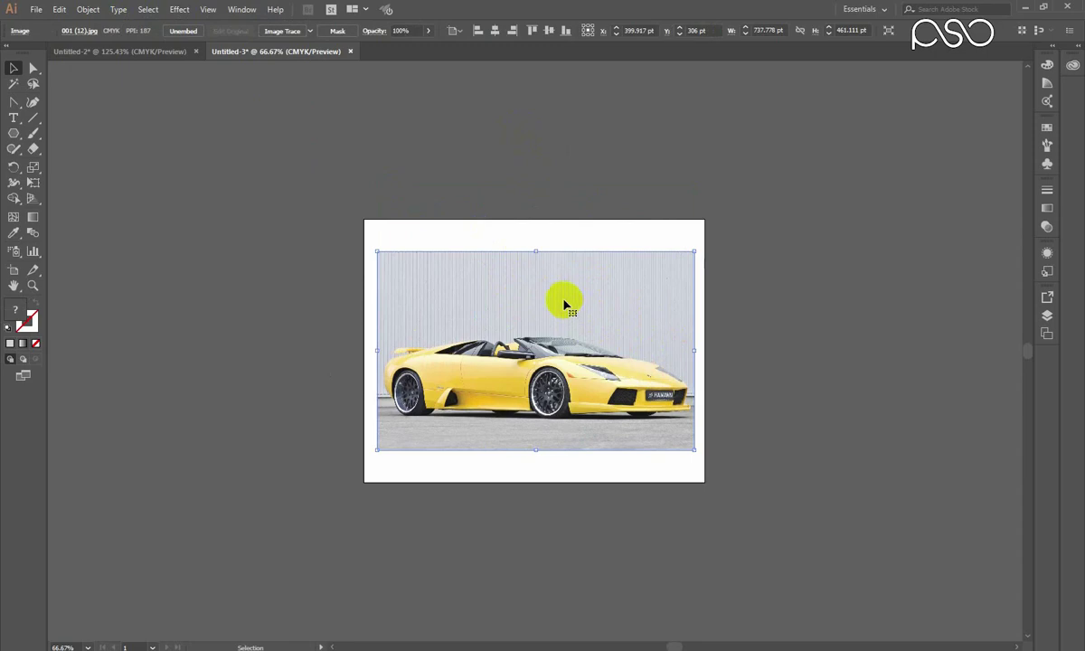
Browse the Effect menu without applying anything, then zoom in on the yellow car photo.
{"action": "left_click", "coordinate": [179, 9]}
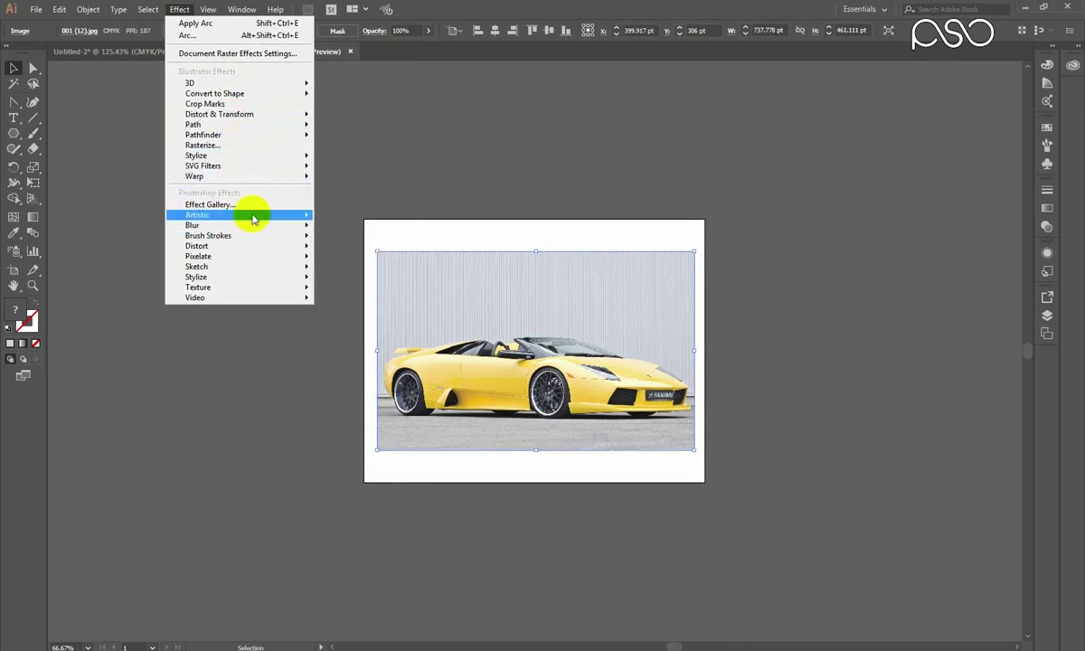
{"action": "mouse_move", "coordinate": [227, 126]}
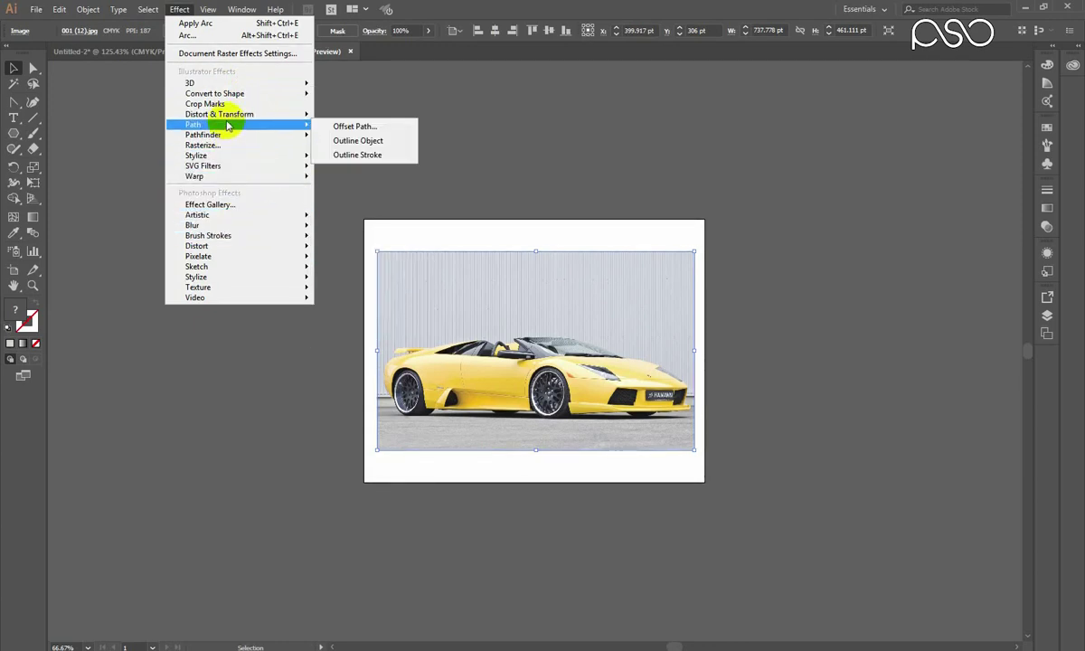
{"action": "left_click", "coordinate": [523, 125]}
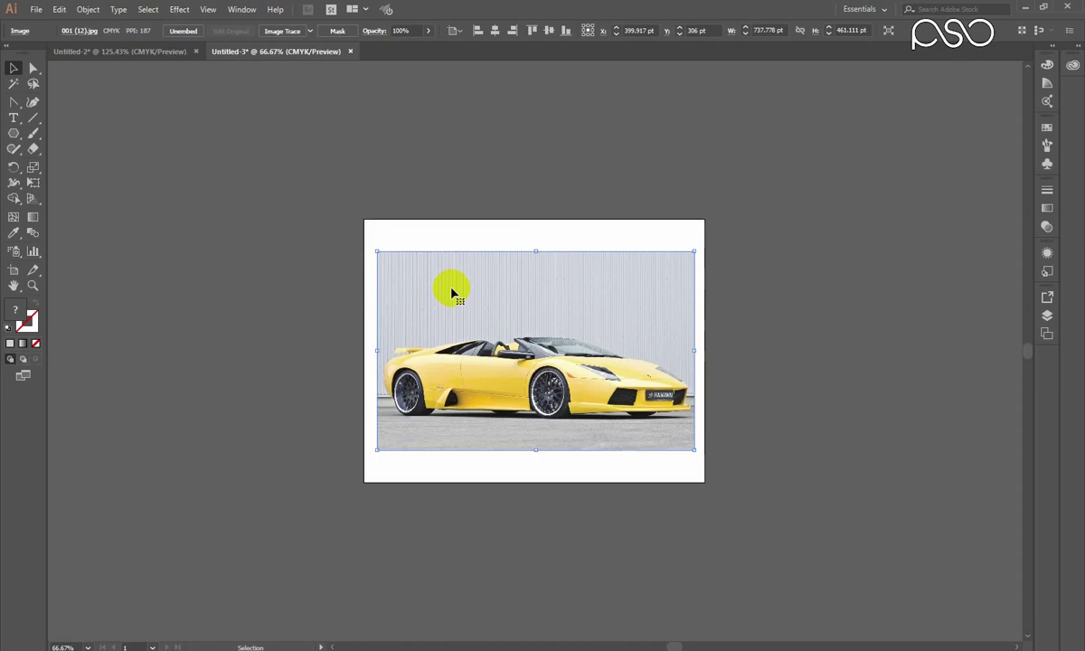
{"action": "key", "text": "z"}
{"action": "left_click_drag", "start_coordinate": [342, 180], "coordinate": [690, 493]}
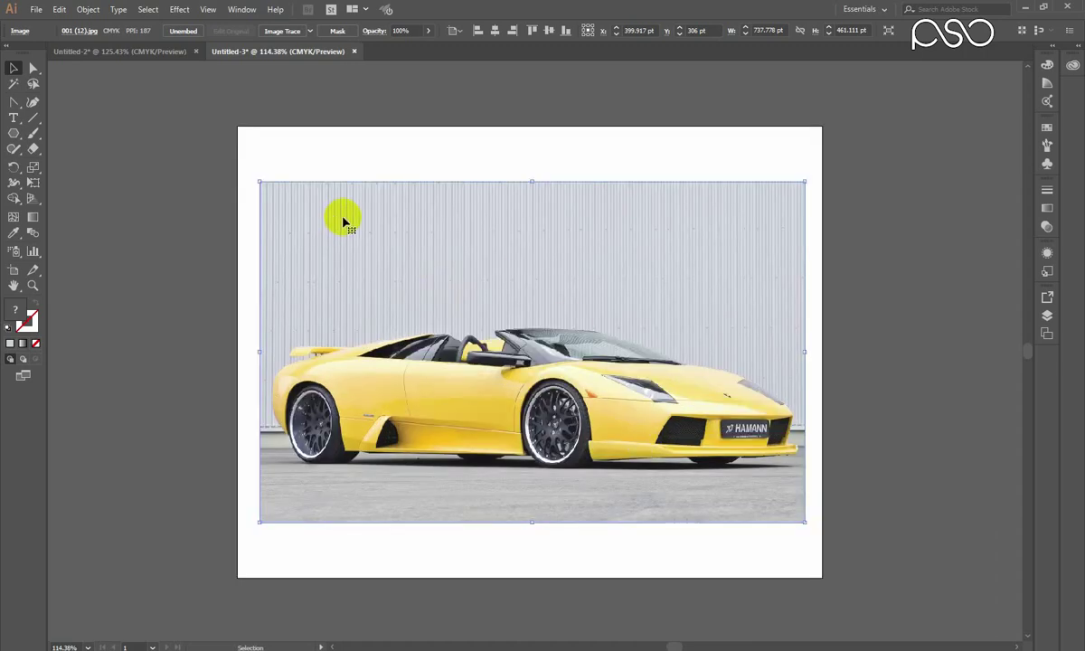